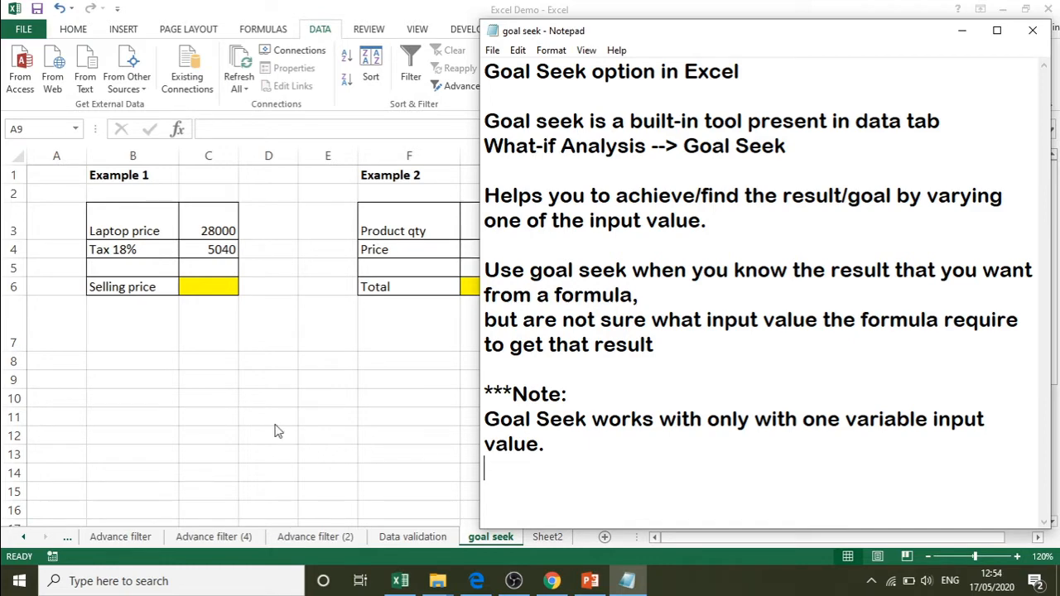
Step: Replace the tax value of Example 1 in C4 with the formula =C3*18%
click(227, 293)
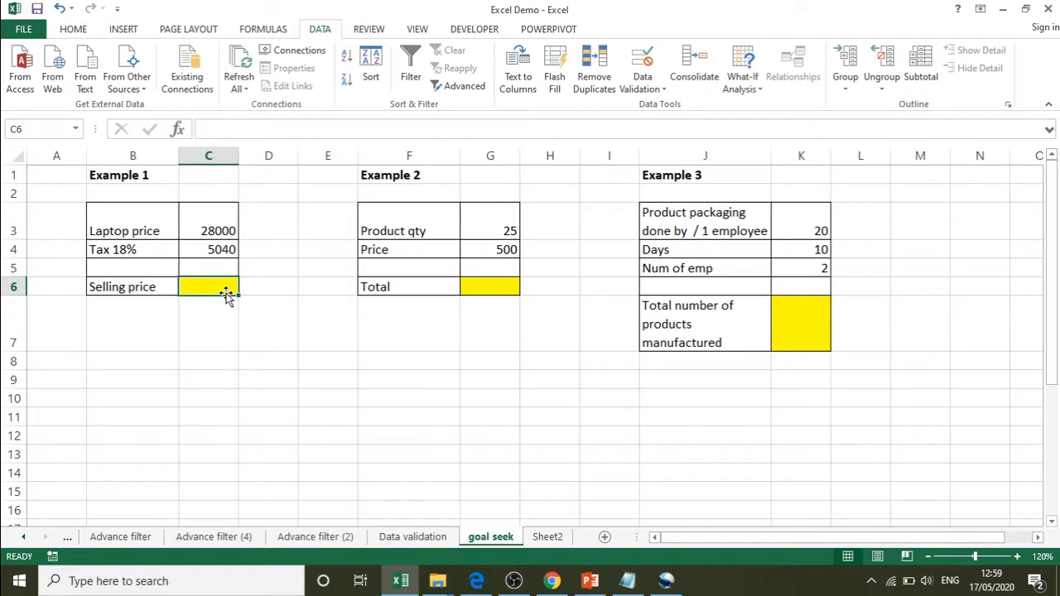
click(217, 229)
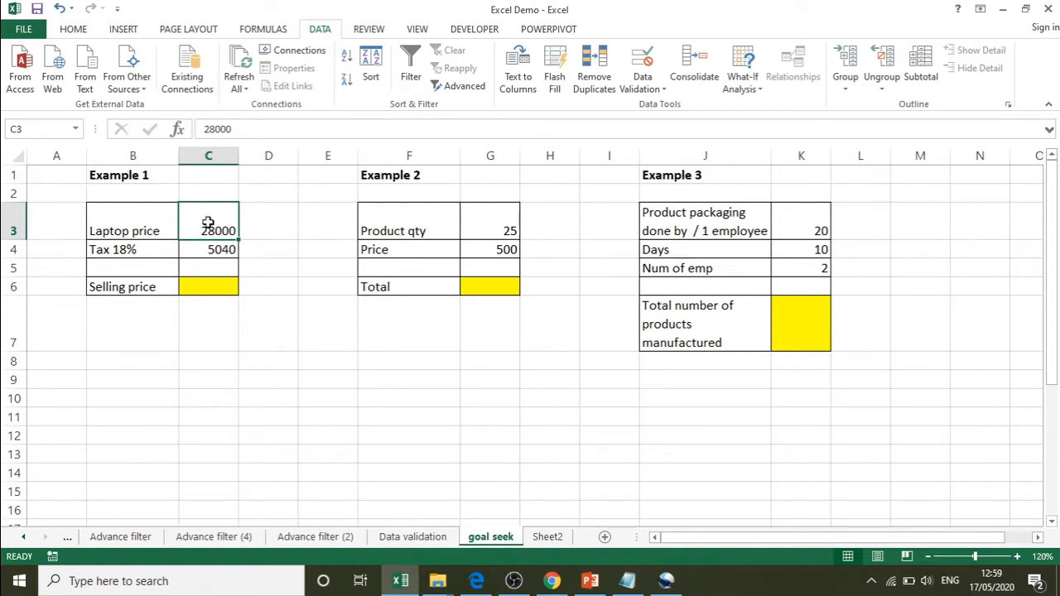
double_click(228, 229)
key(Return)
key(Left)
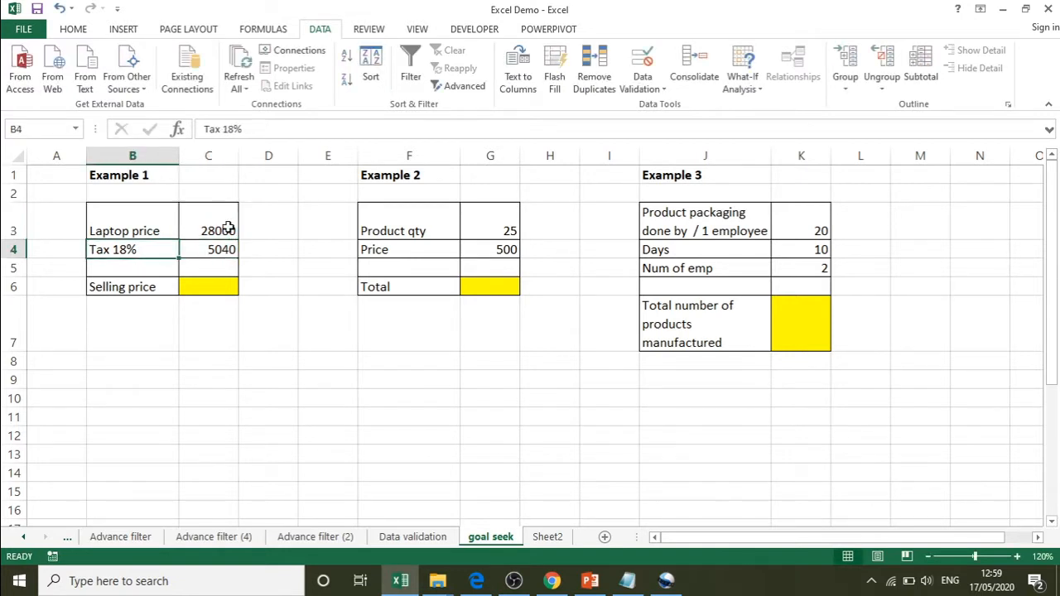
key(Right)
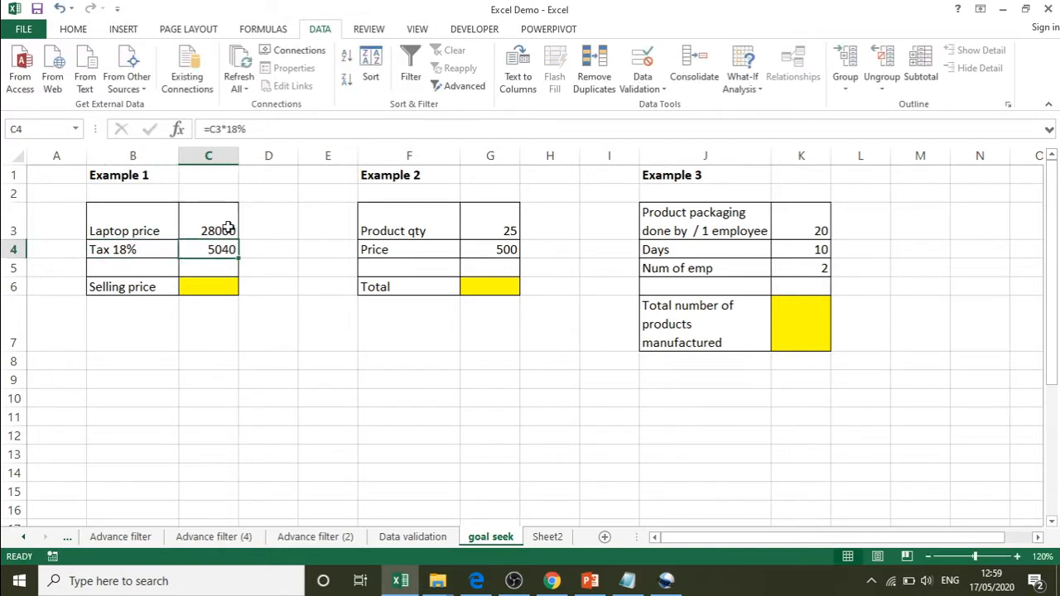
key(Delete)
text(=)
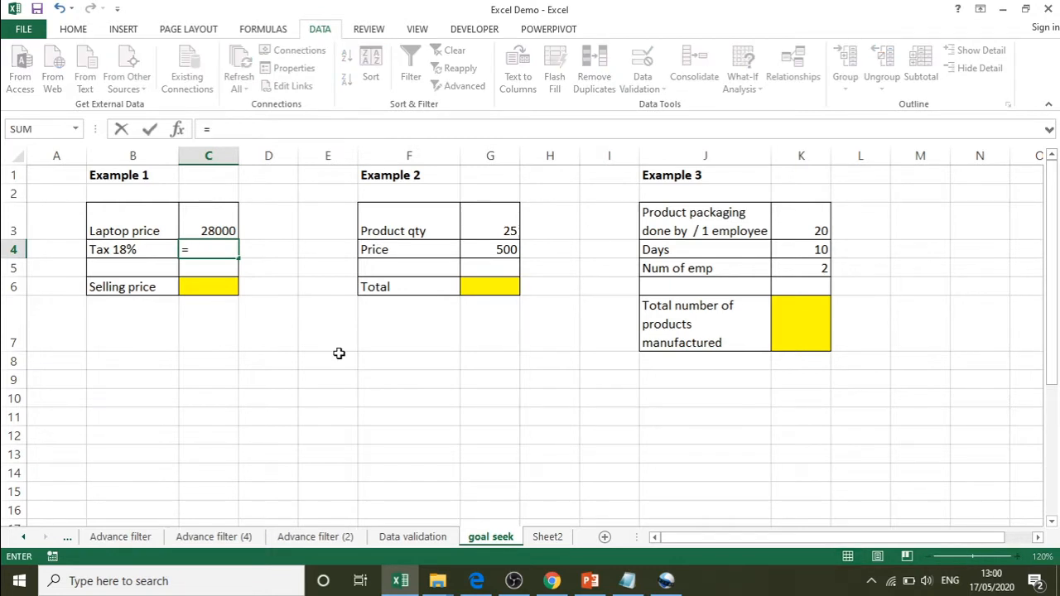
key(Up)
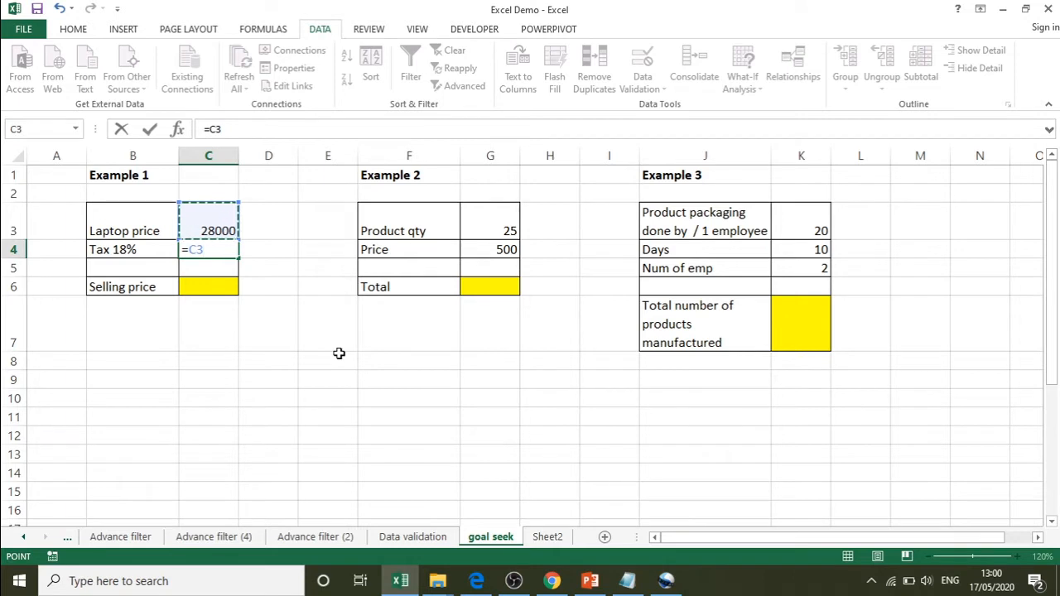
text(*18)
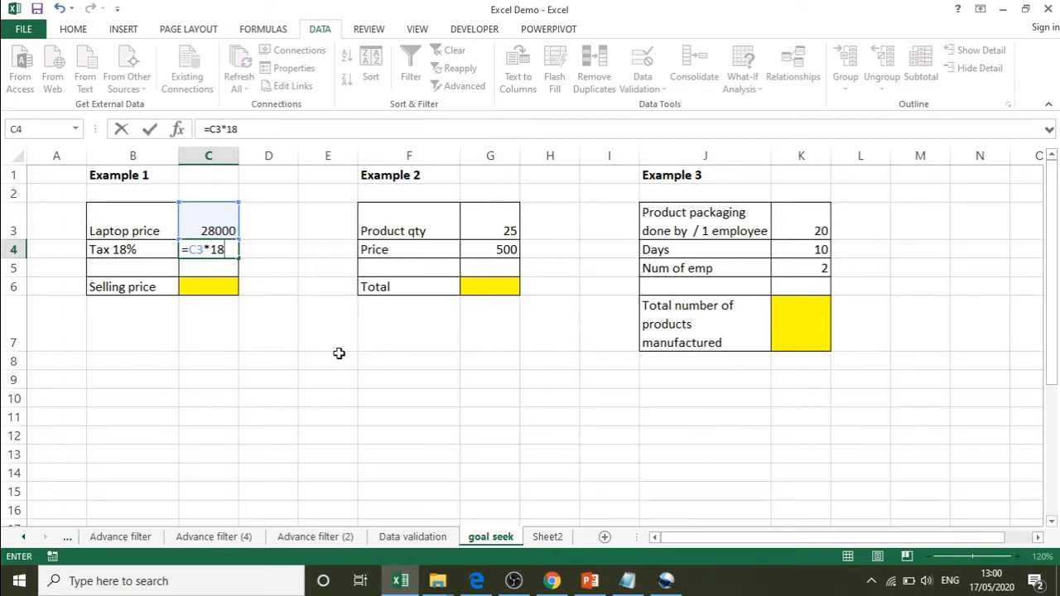
text(%)
key(Return)
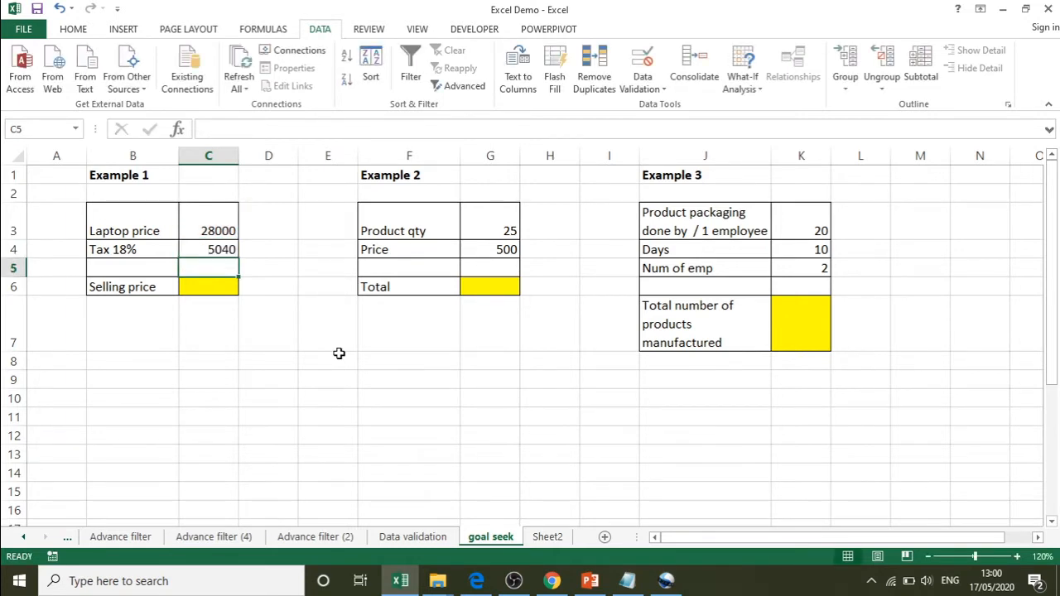
Step: Calculate the selling price in C6 with the formula =C3+C4, adding the laptop price and the tax
click(217, 284)
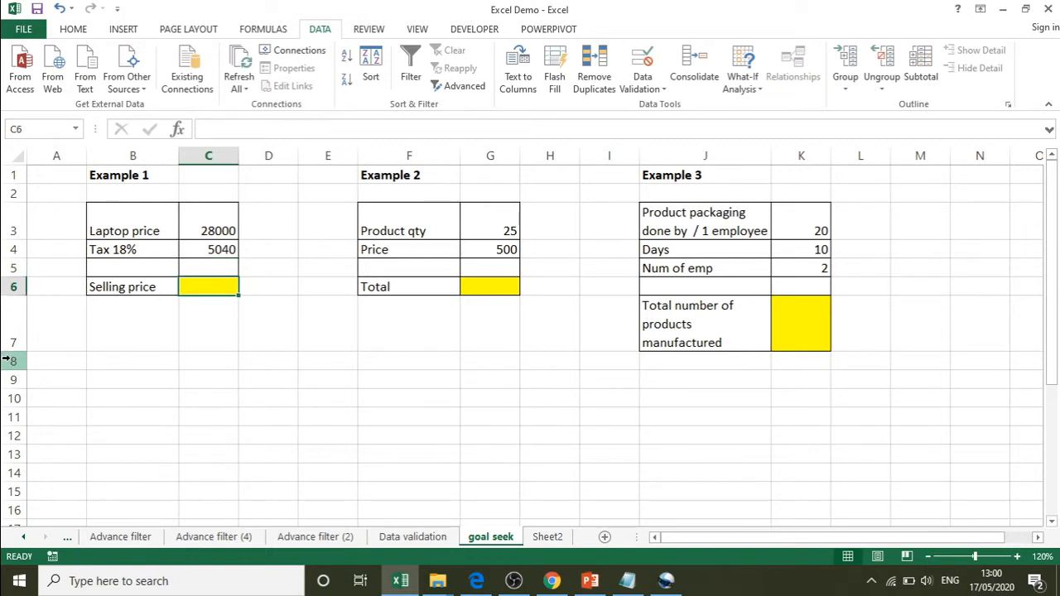
text(=)
key(Up)
key(Up)
key(Up)
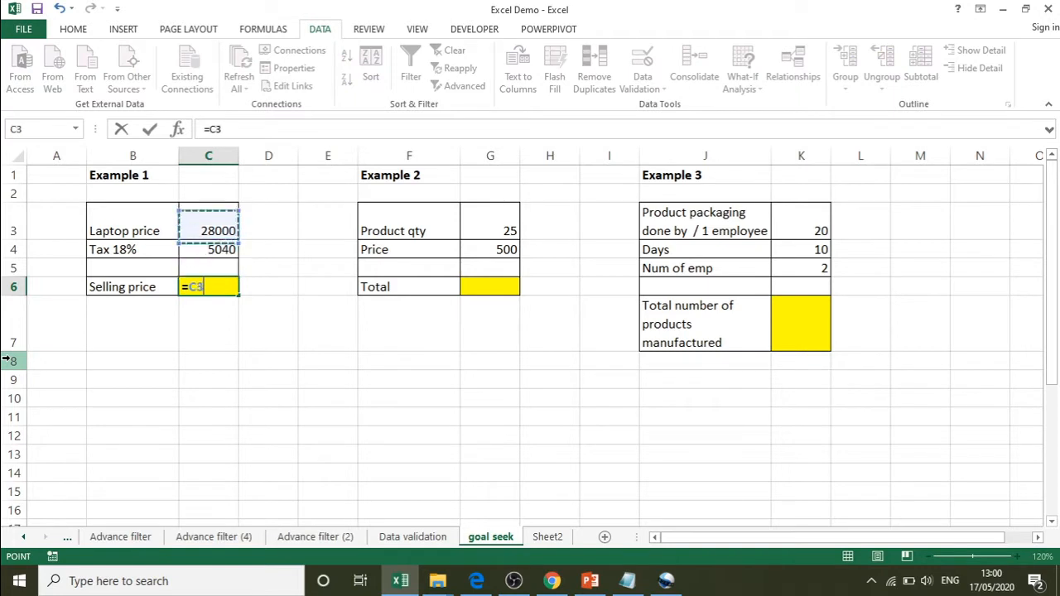
text(+)
key(Up)
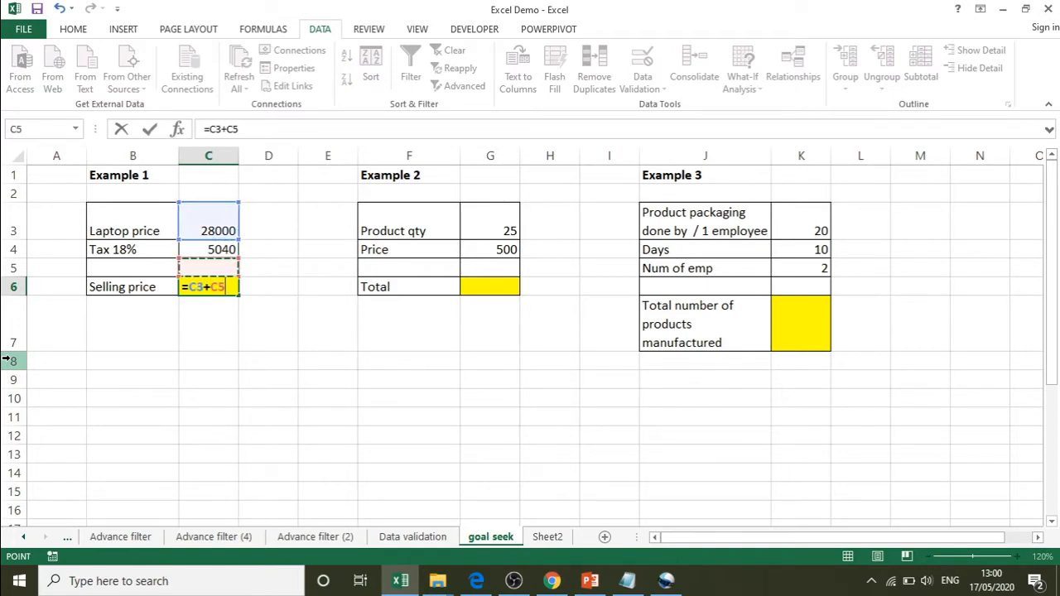
key(Up)
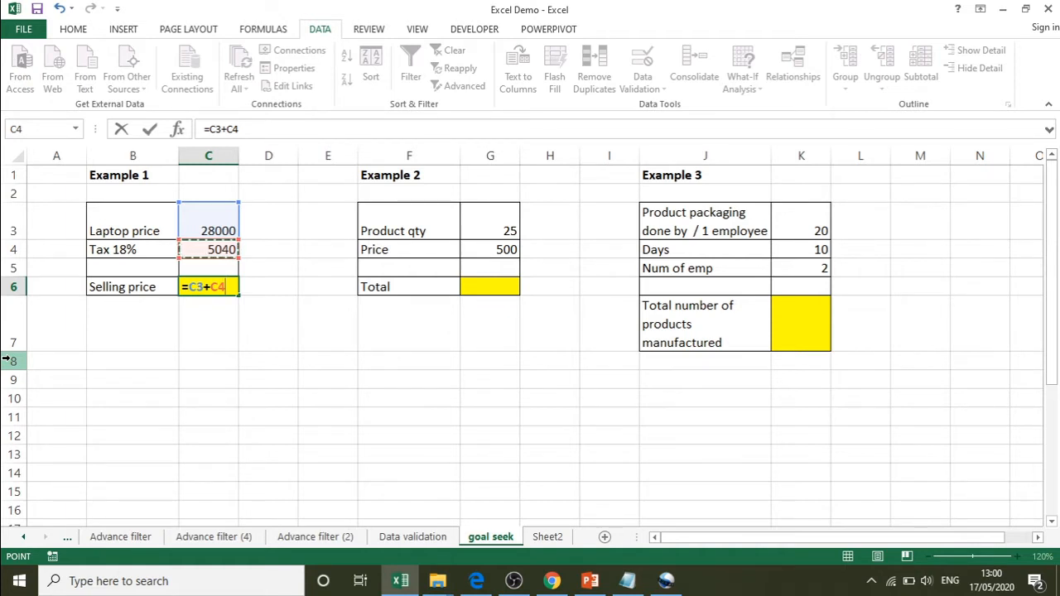
key(Return)
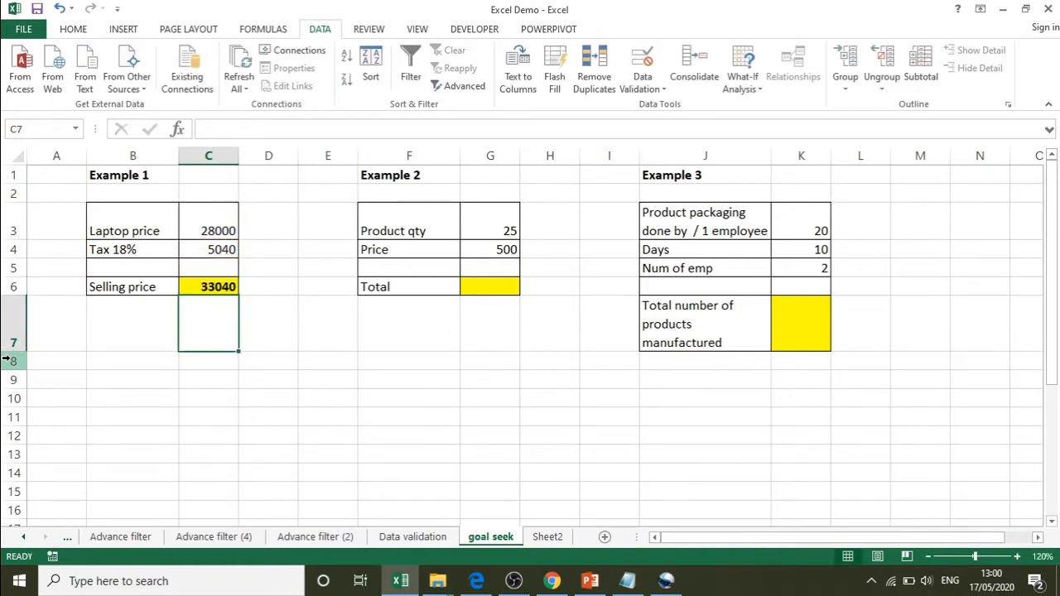
Step: Enter the target selling price 32000 in C8, below the Example 1 table
key(Up)
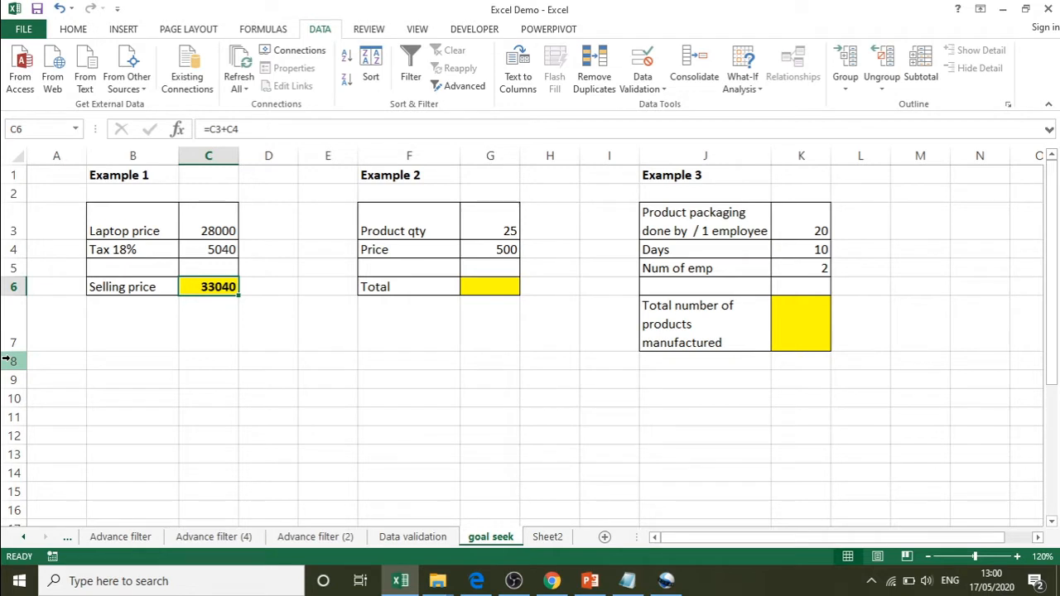
key(Down)
key(Down)
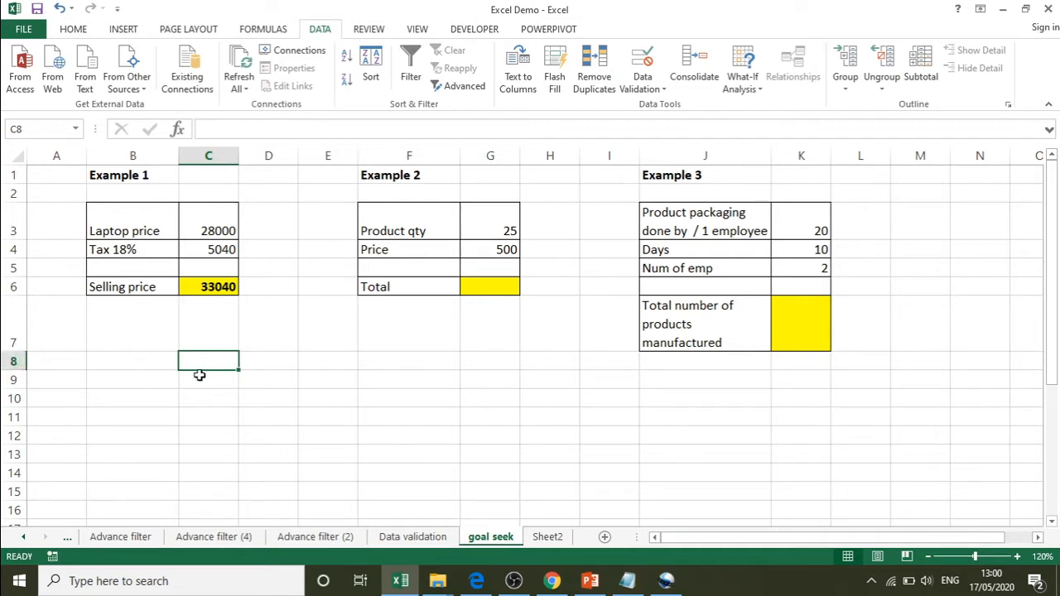
text(325)
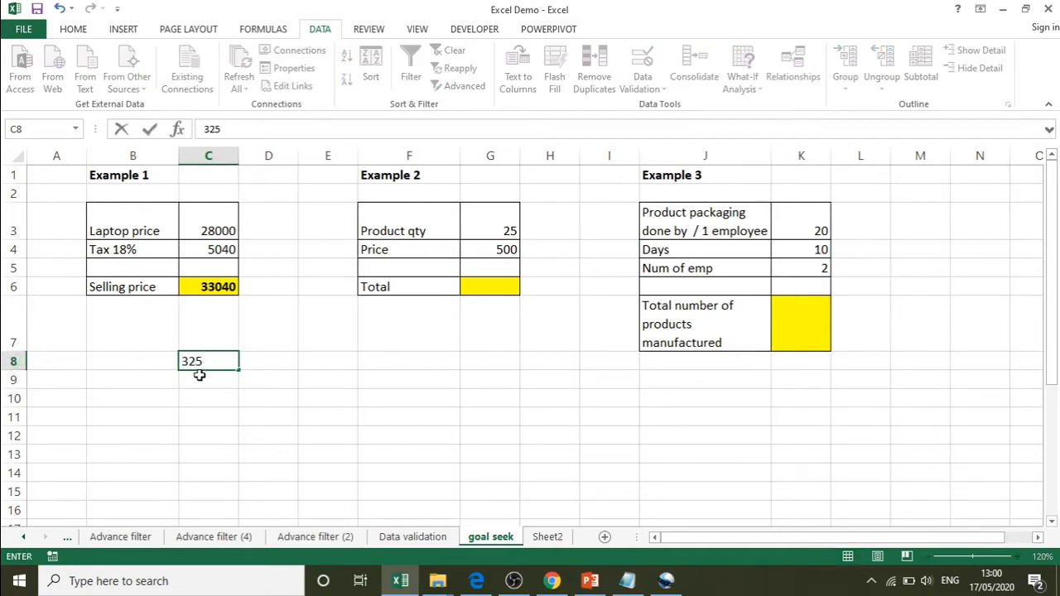
key(BackSpace)
text(000)
key(Return)
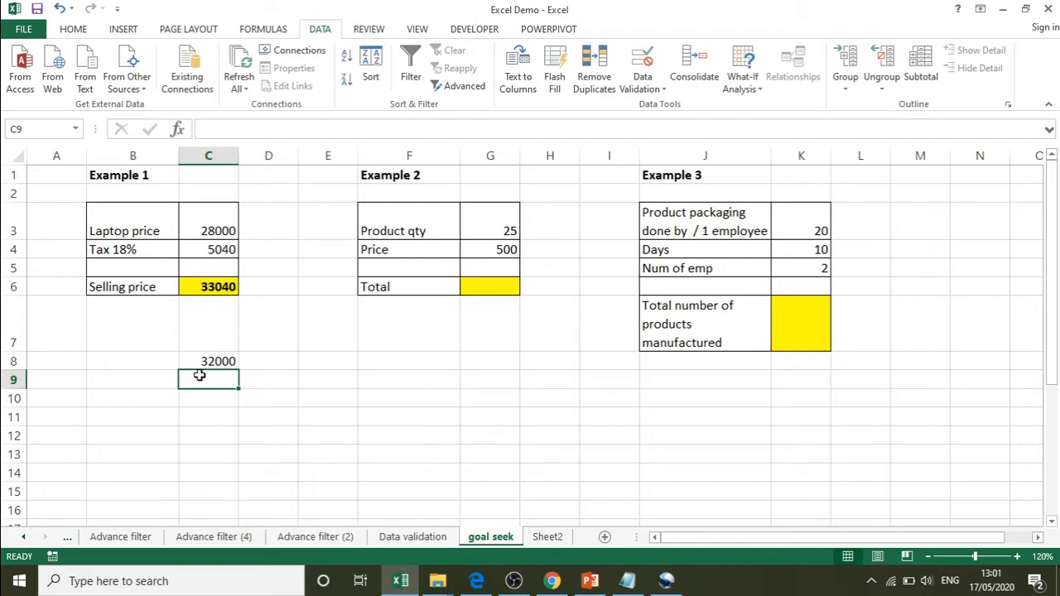
Step: Run Goal Seek to bring the selling price in C6 to 32000 by changing the laptop price in C3
click(208, 229)
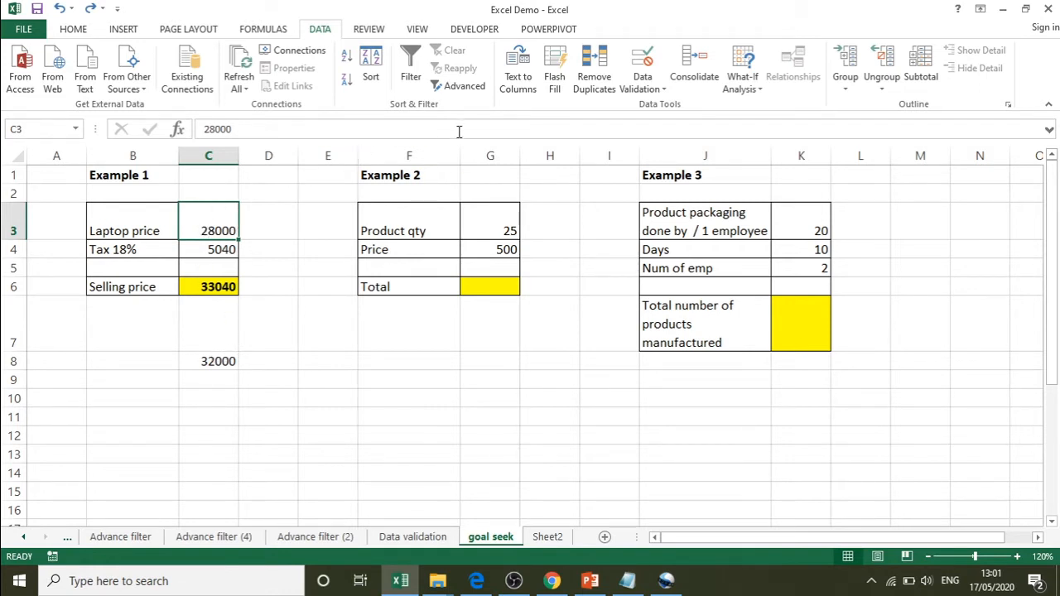
click(234, 286)
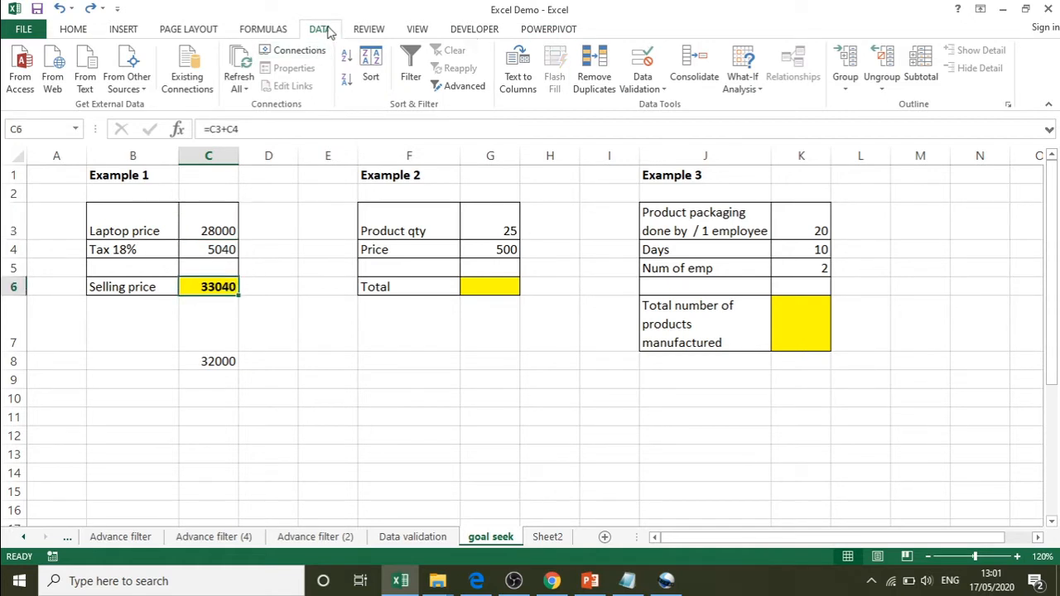
click(754, 89)
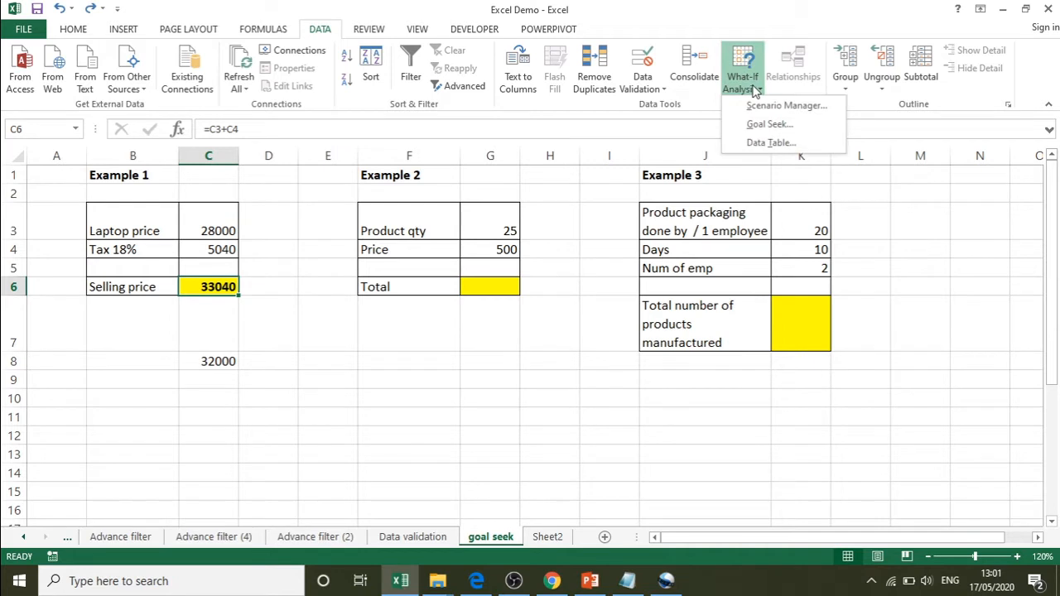
click(755, 124)
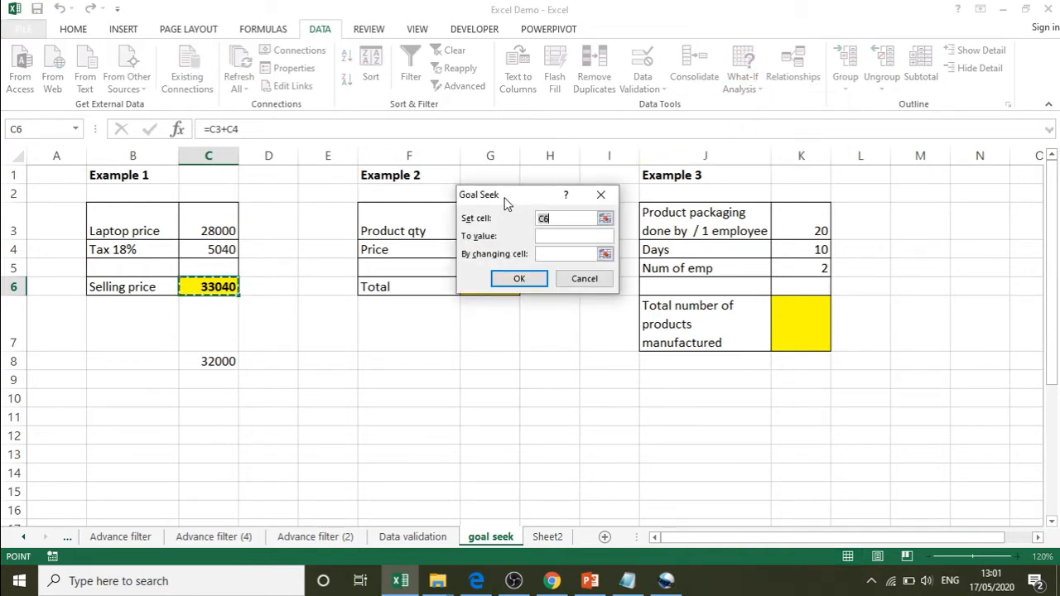
drag(516, 198, 347, 211)
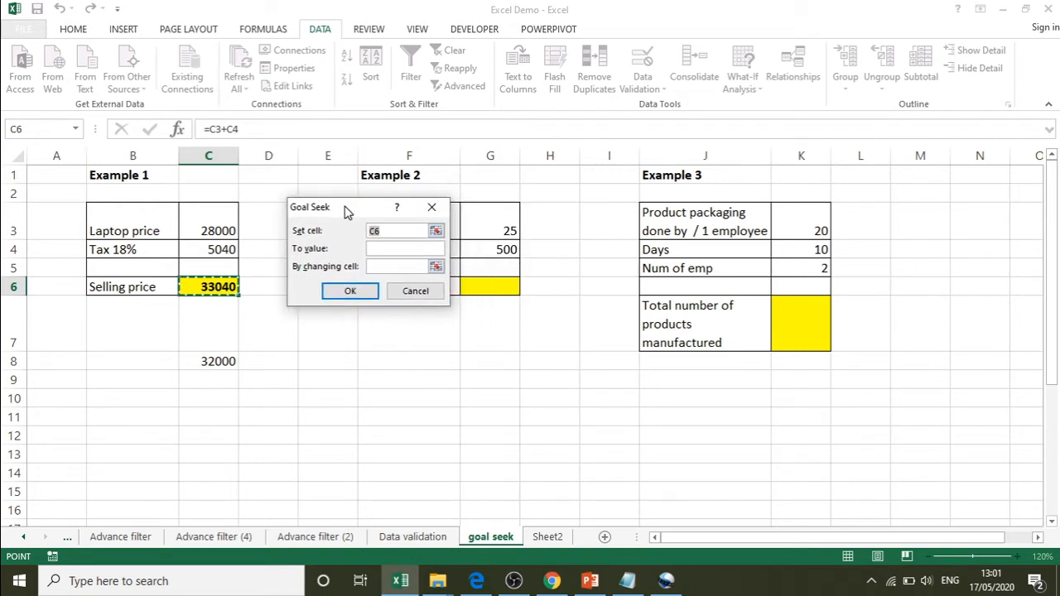
click(387, 247)
text(32000)
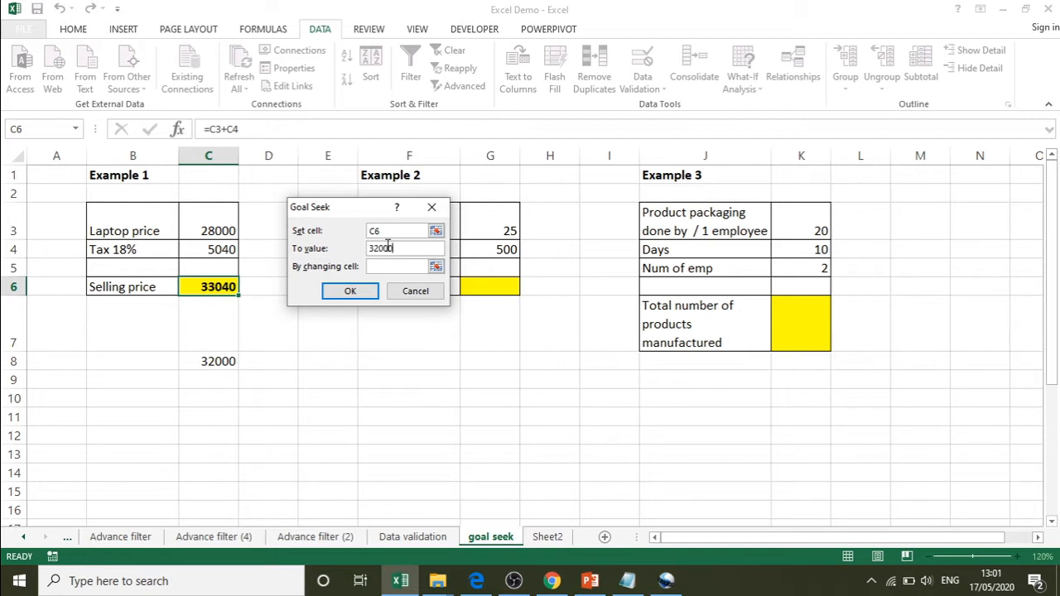
click(385, 270)
click(213, 217)
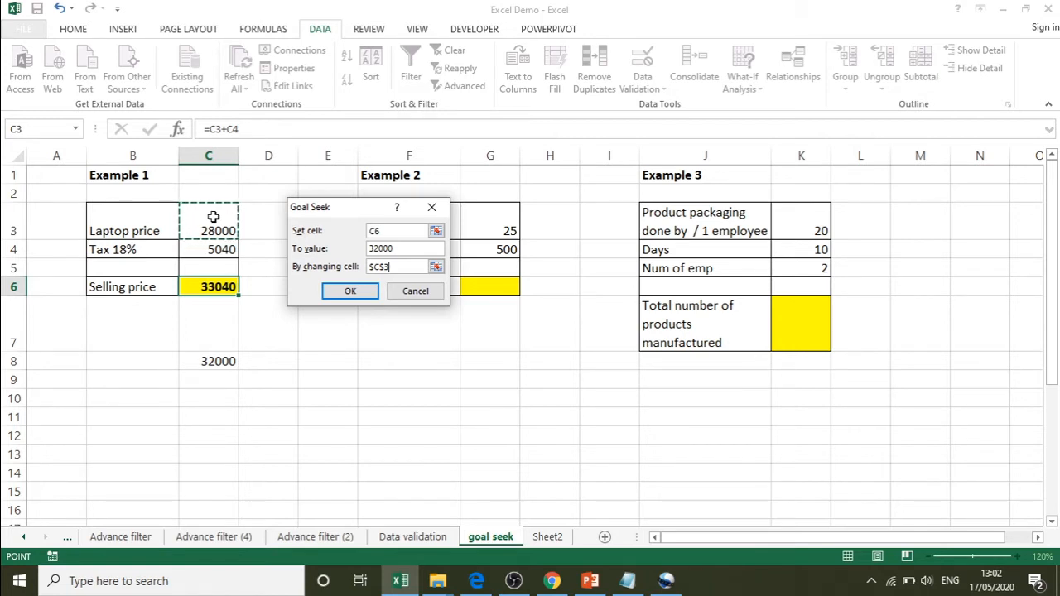
click(350, 296)
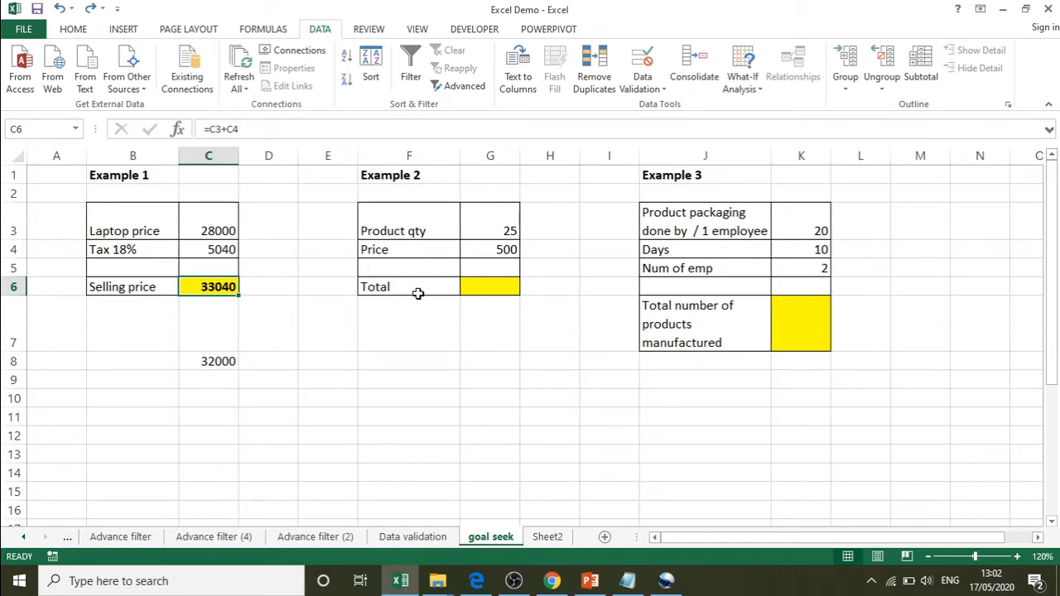
Step: Switch to Notepad to review the Goal Seek notes, and return to Excel to inspect Example 2's quantity and price
key(alt+Tab)
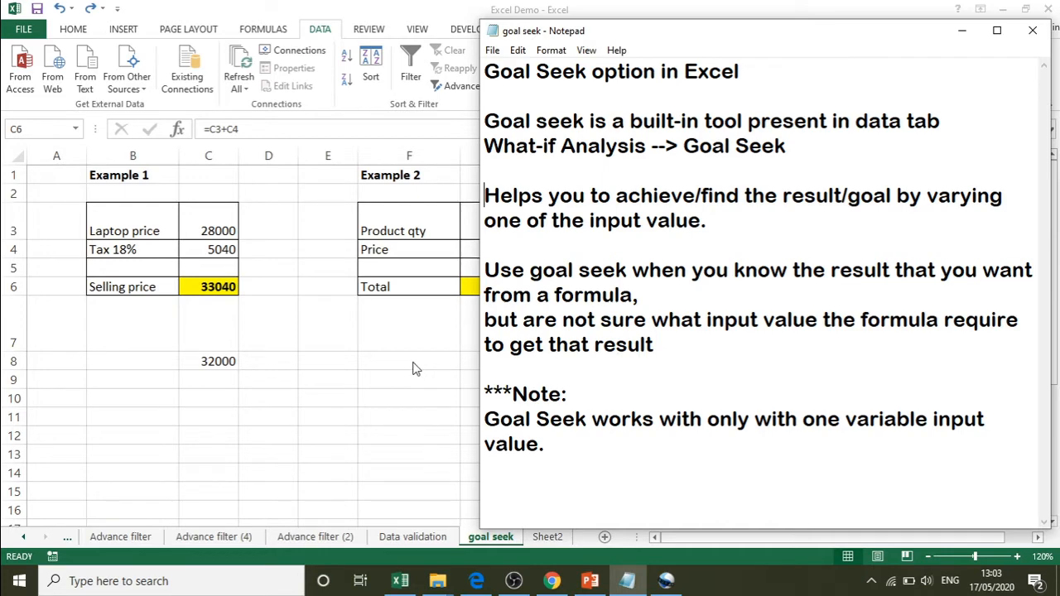
key(alt+Tab)
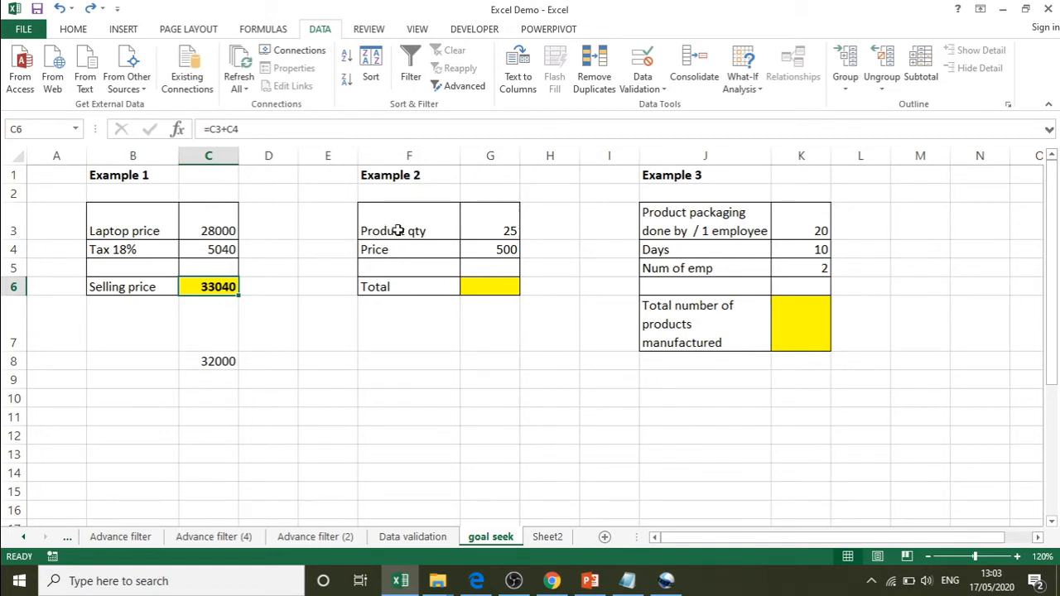
click(504, 231)
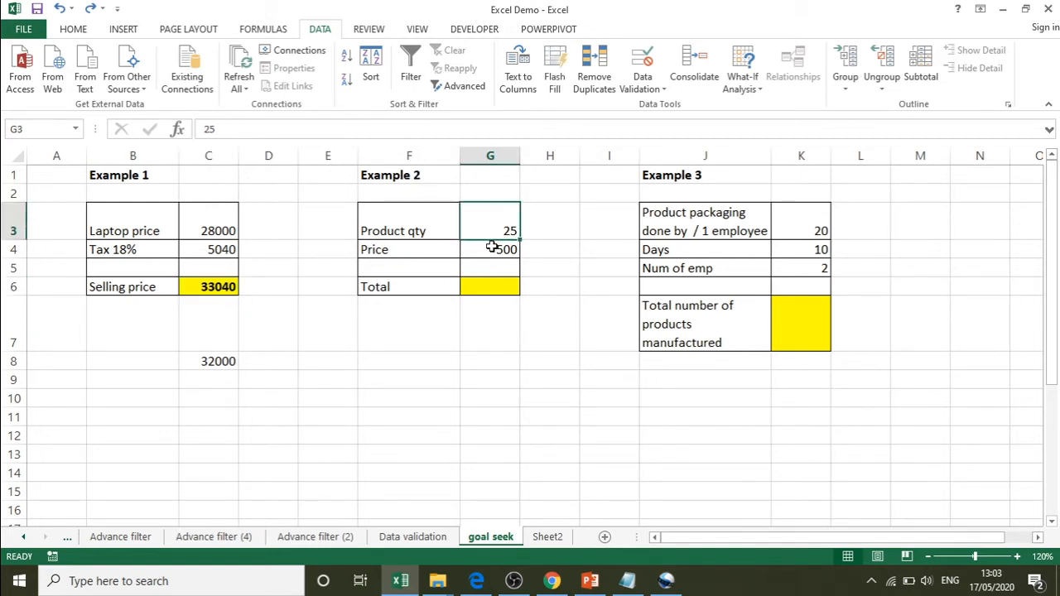
click(493, 246)
click(503, 225)
click(483, 253)
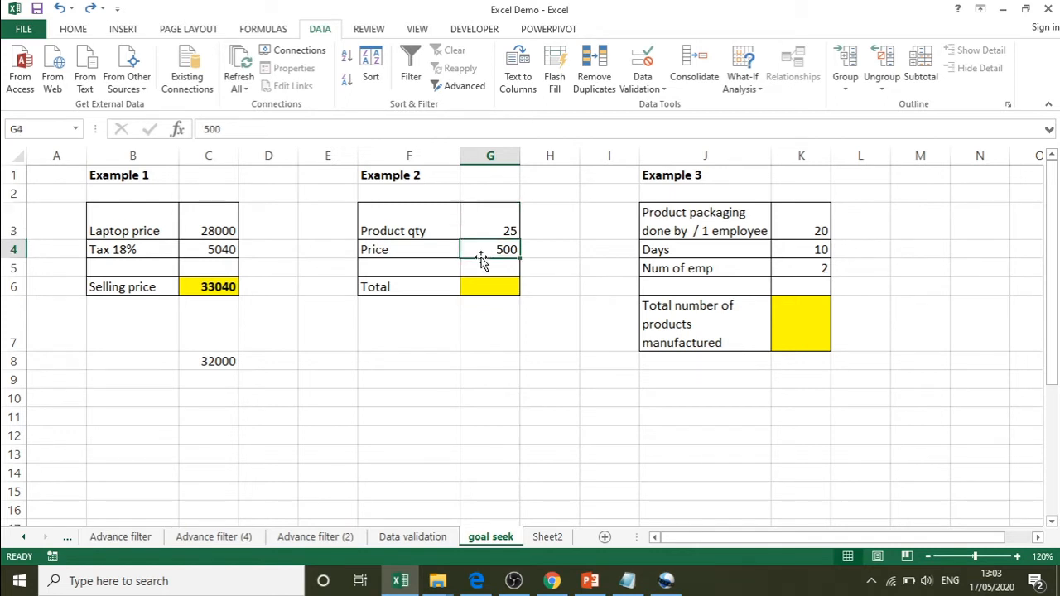
Step: Calculate the Example 2 total in G6 with the formula =G3*G4, multiplying the product quantity by the price
click(486, 287)
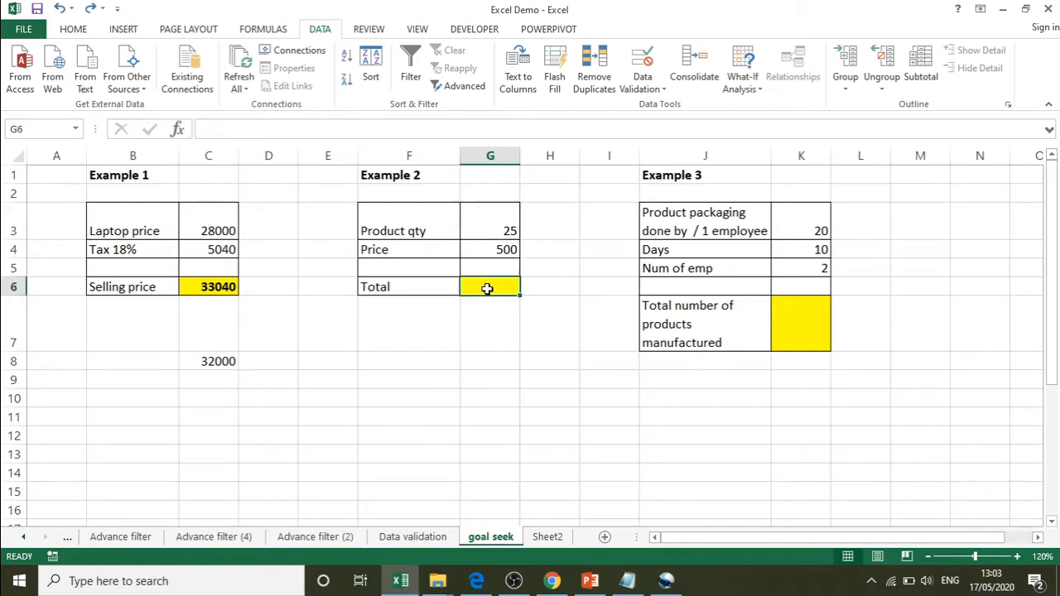
text(=)
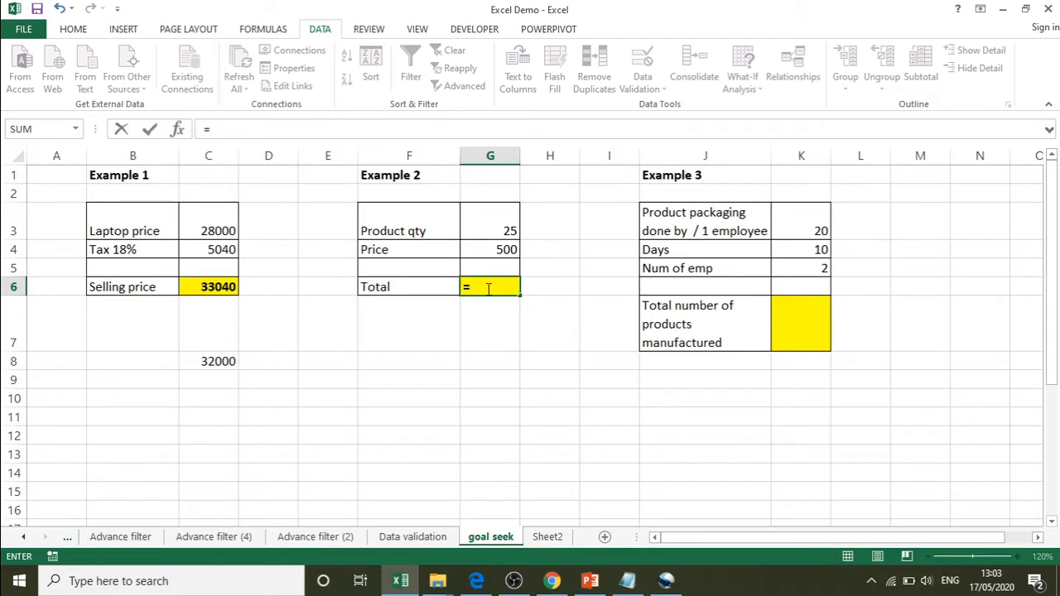
key(Up)
key(Up)
key(Up)
text(*)
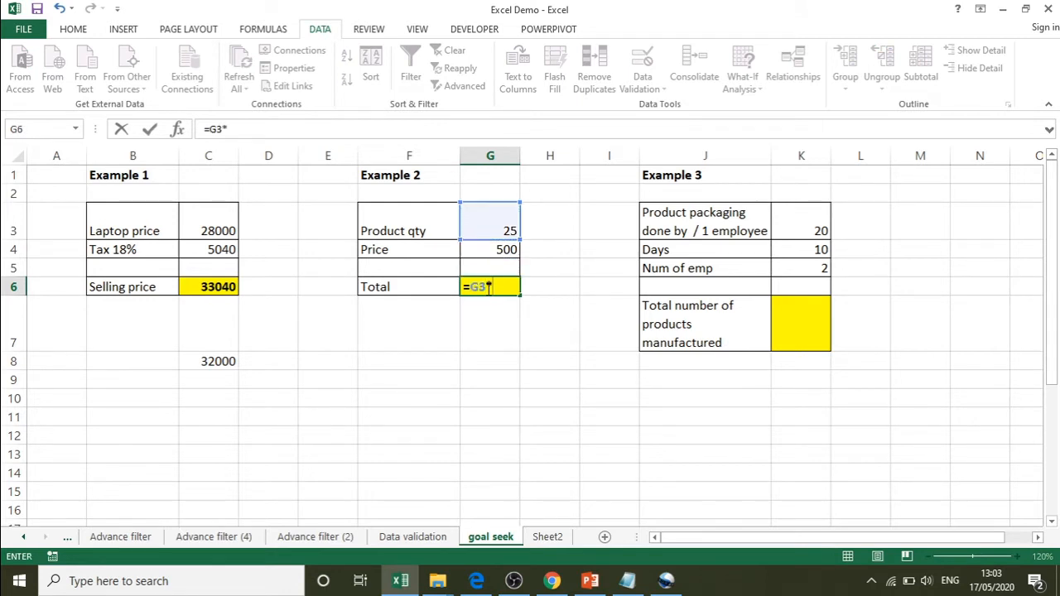
key(Up)
key(Up)
key(Return)
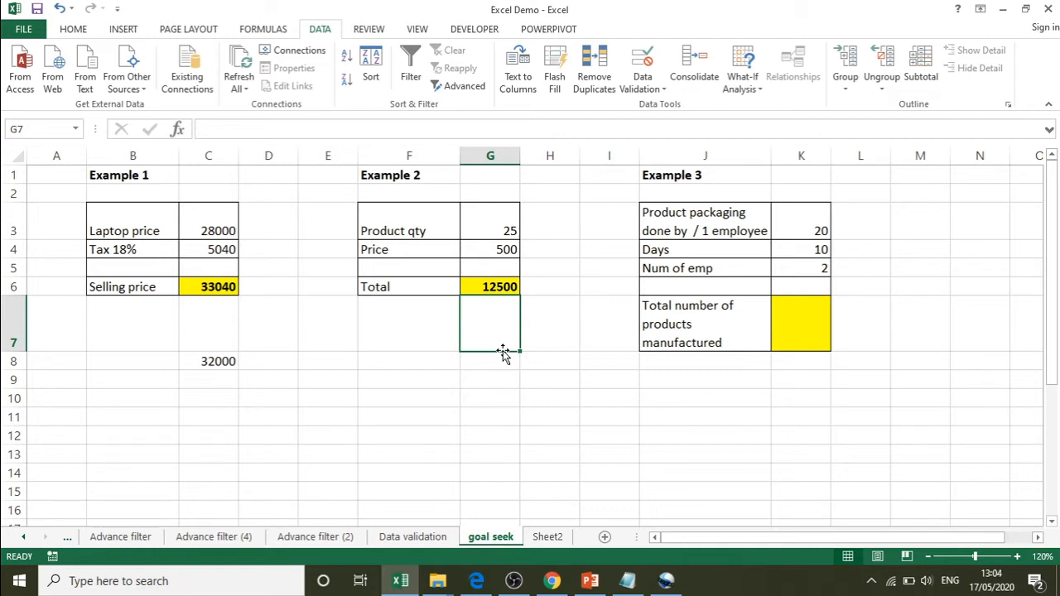
Step: Enter the target total 15000 in G8, below the Example 2 table
key(Down)
key(Left)
key(Right)
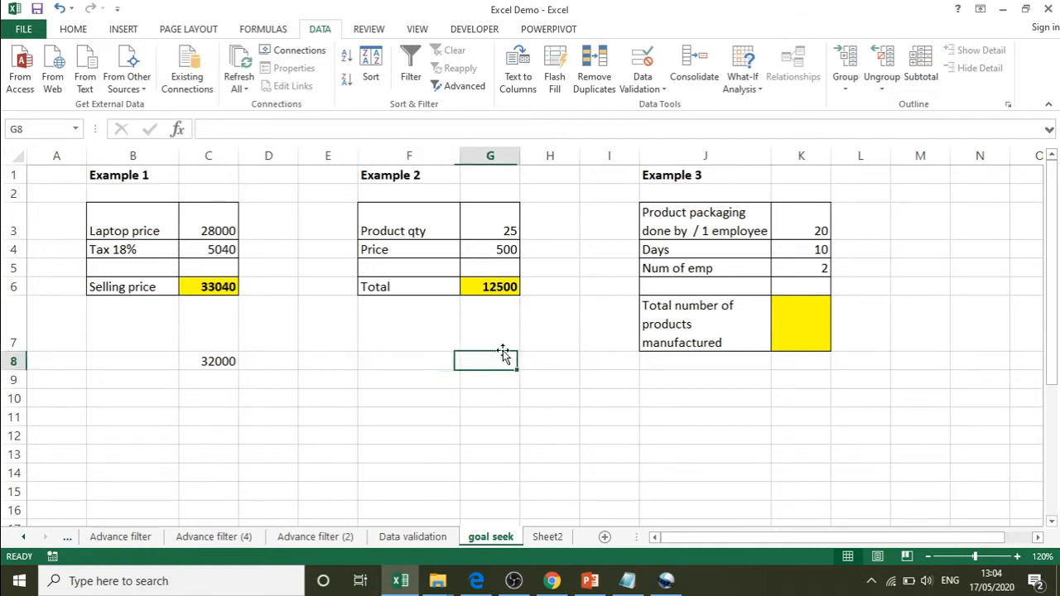
text(15000)
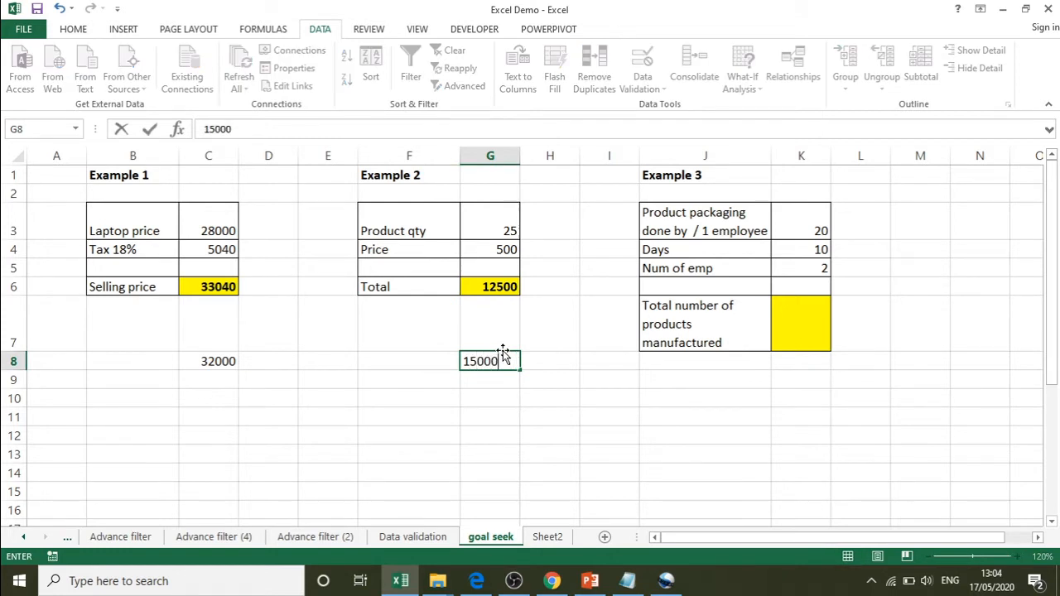
key(Return)
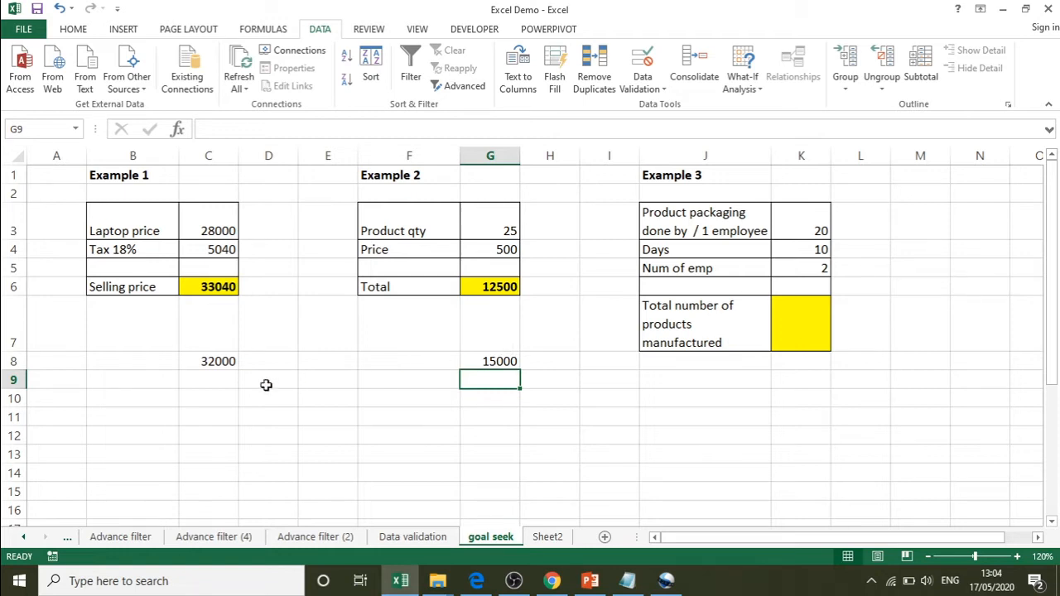
Step: Try Goal Seek to bring the total in G6 to 15000 by changing the product quantity in G3, and discard the solution
click(495, 286)
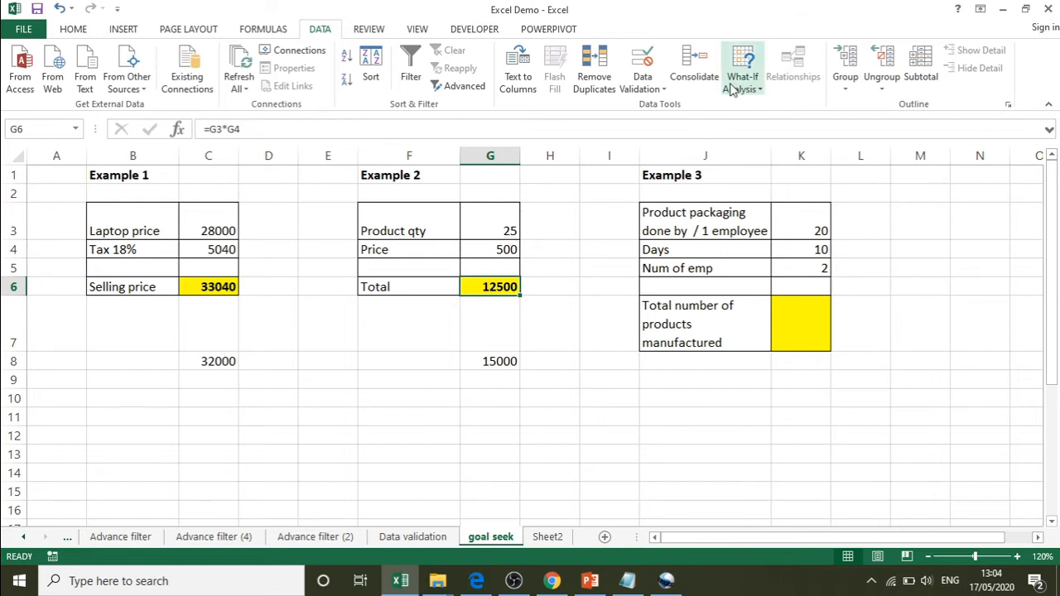
click(756, 79)
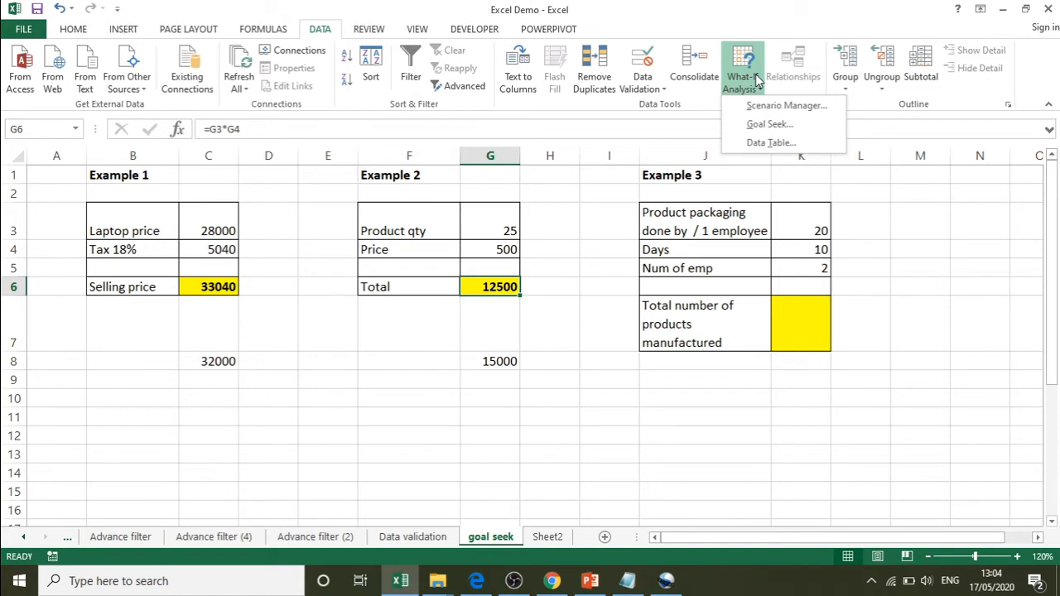
click(756, 79)
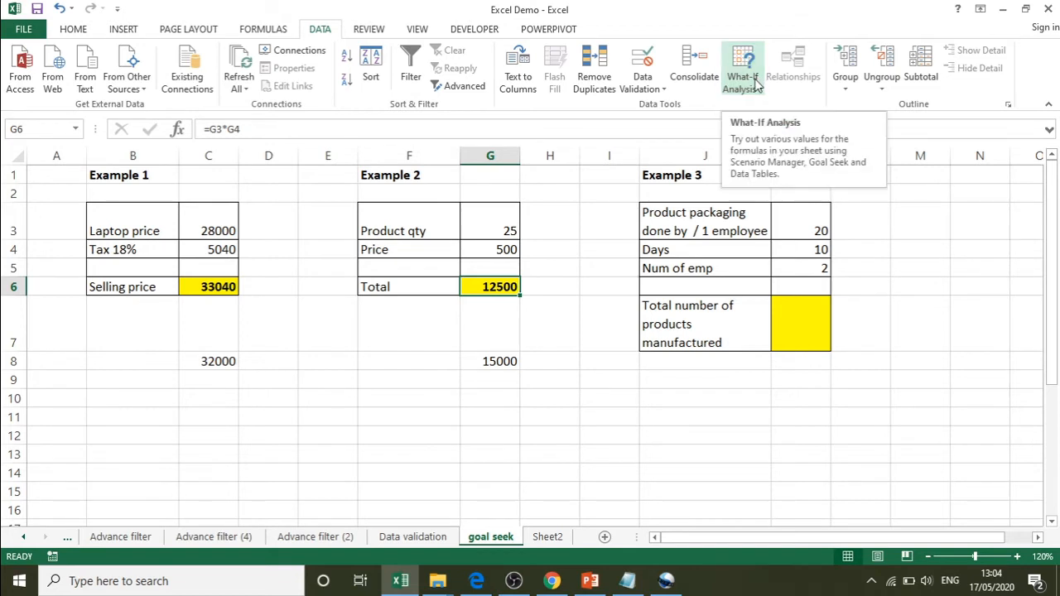
click(753, 87)
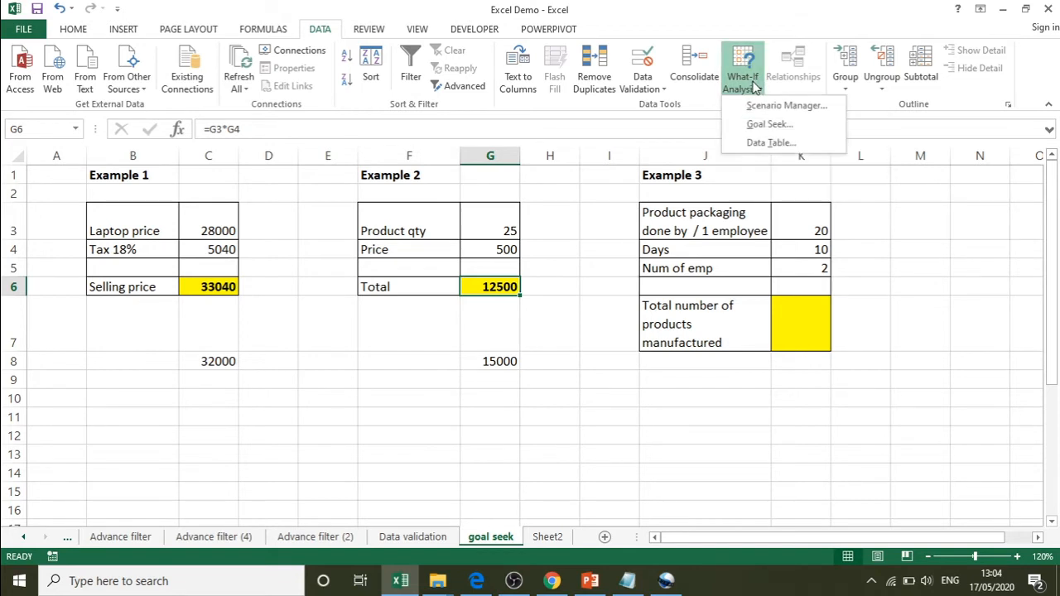
click(756, 125)
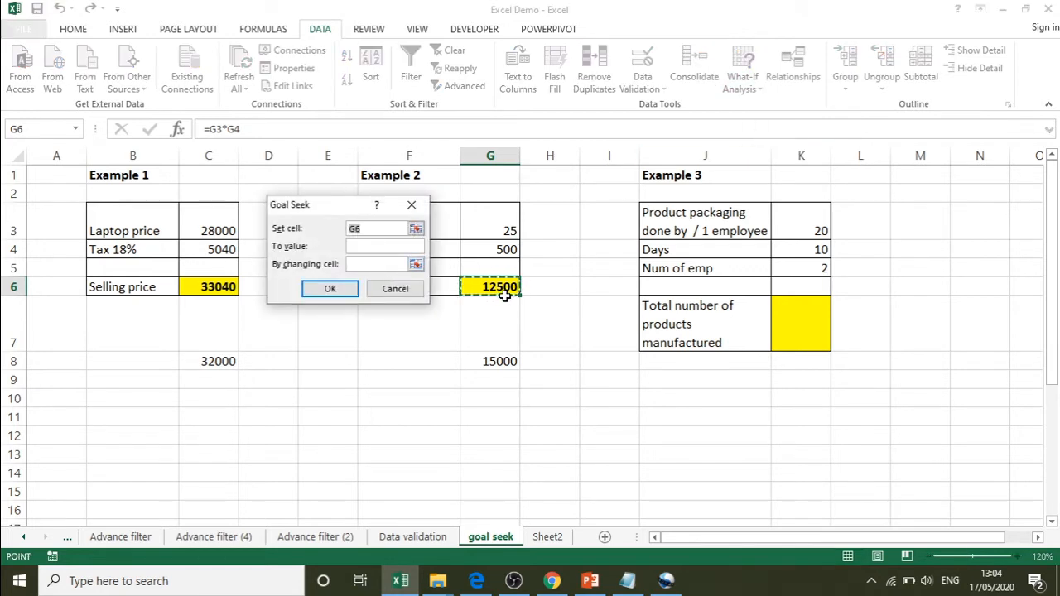
click(389, 244)
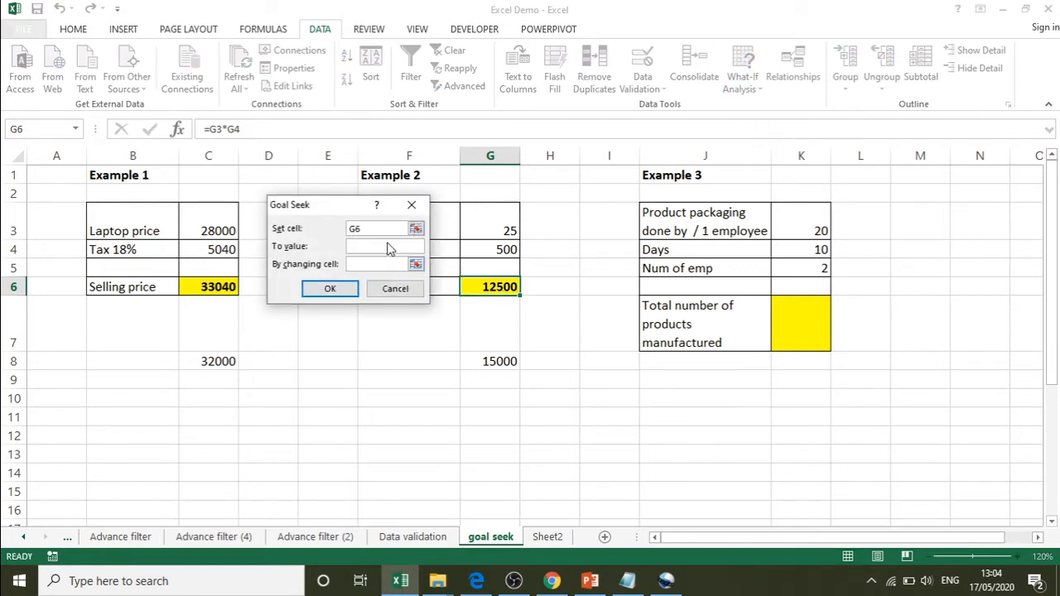
text(15000)
click(380, 262)
click(380, 263)
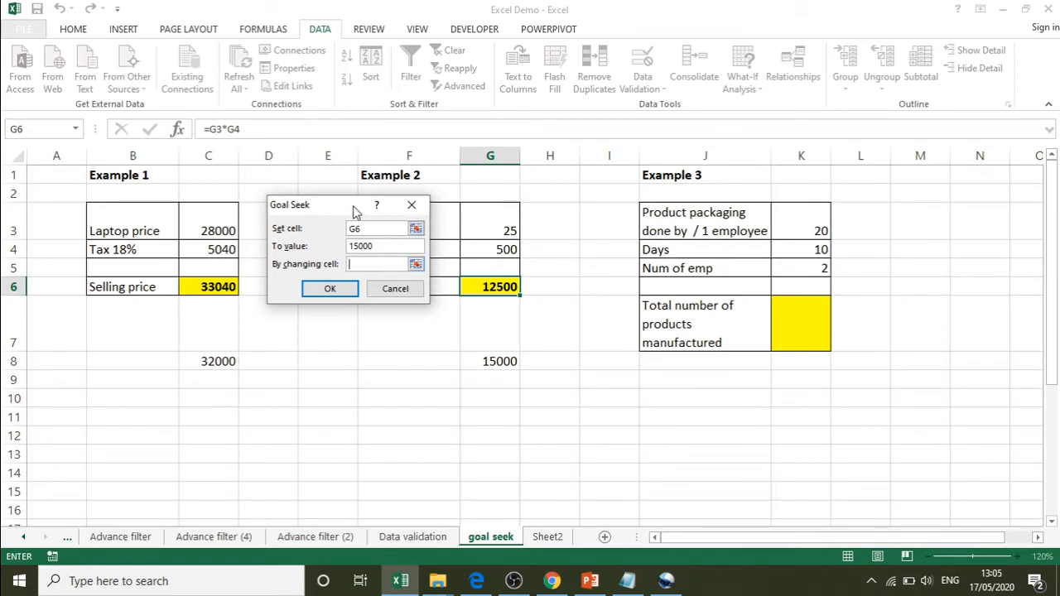
drag(356, 207, 357, 274)
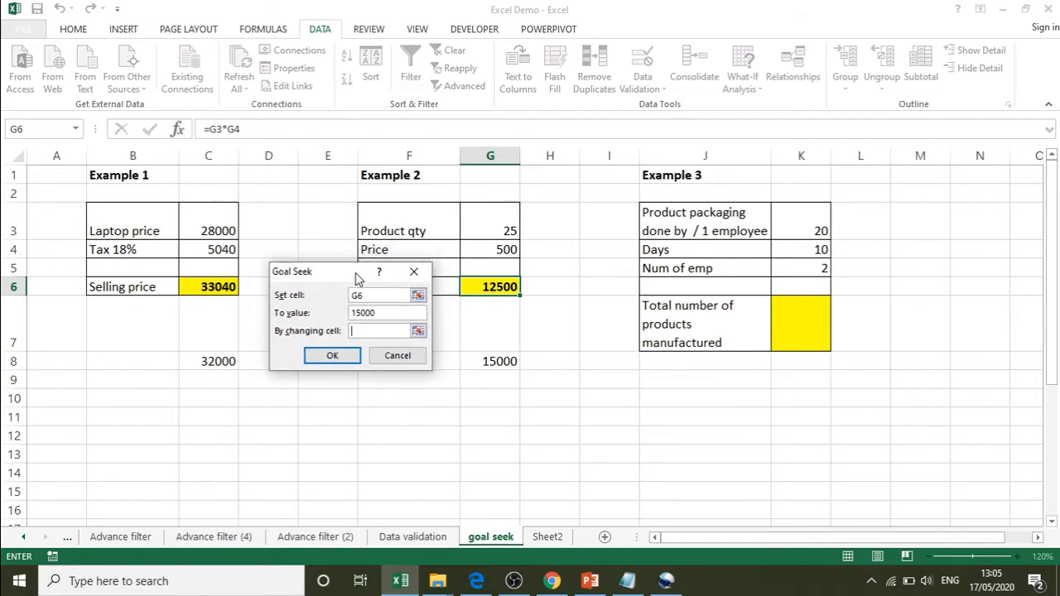
click(506, 226)
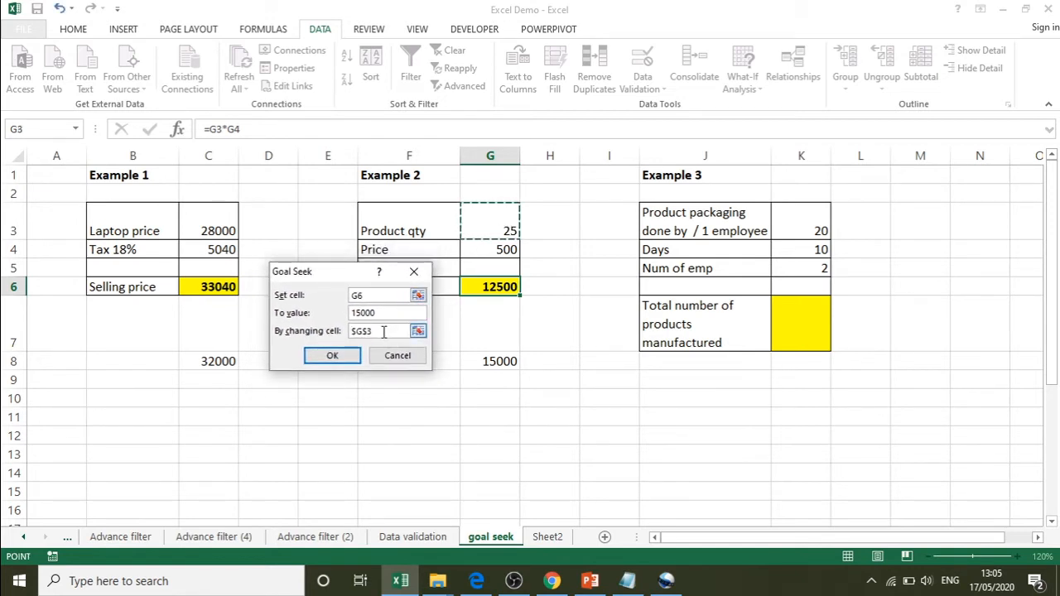
click(338, 358)
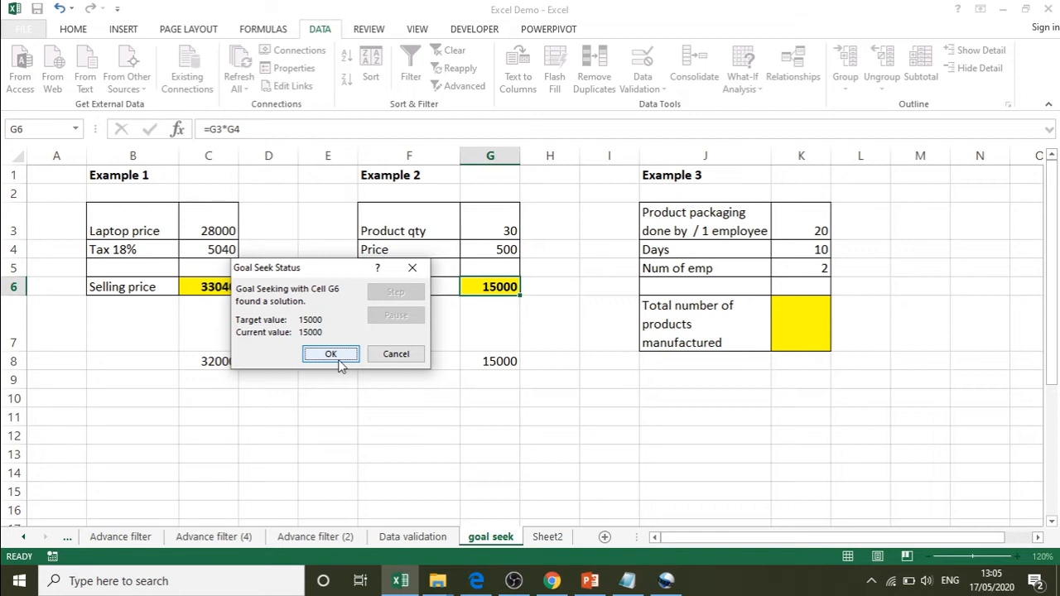
click(411, 357)
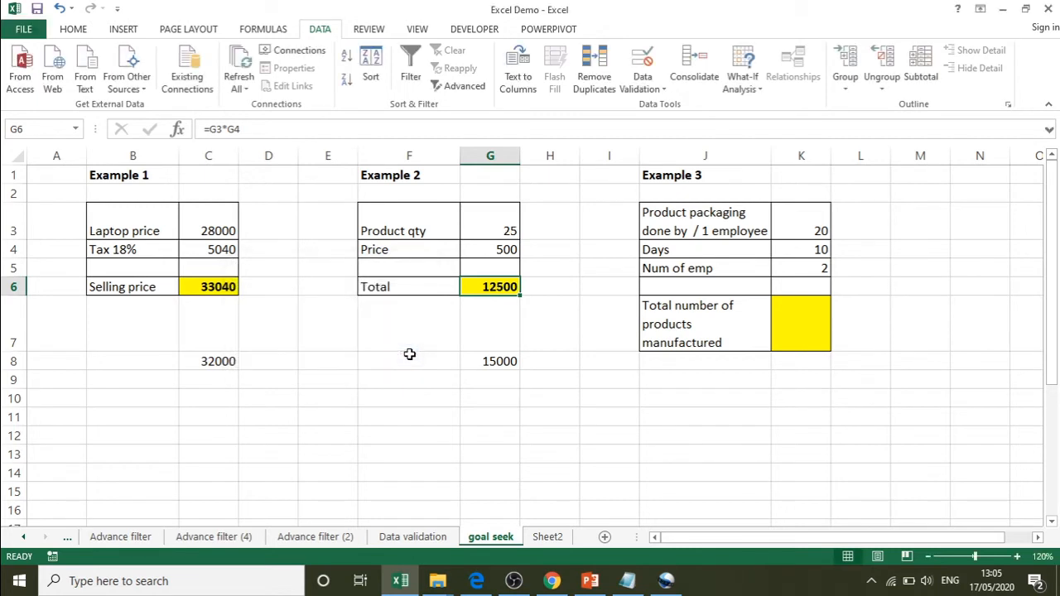
Step: Run Goal Seek to bring the total in G6 to 15000 by changing the price in G4, and keep the solution
click(742, 81)
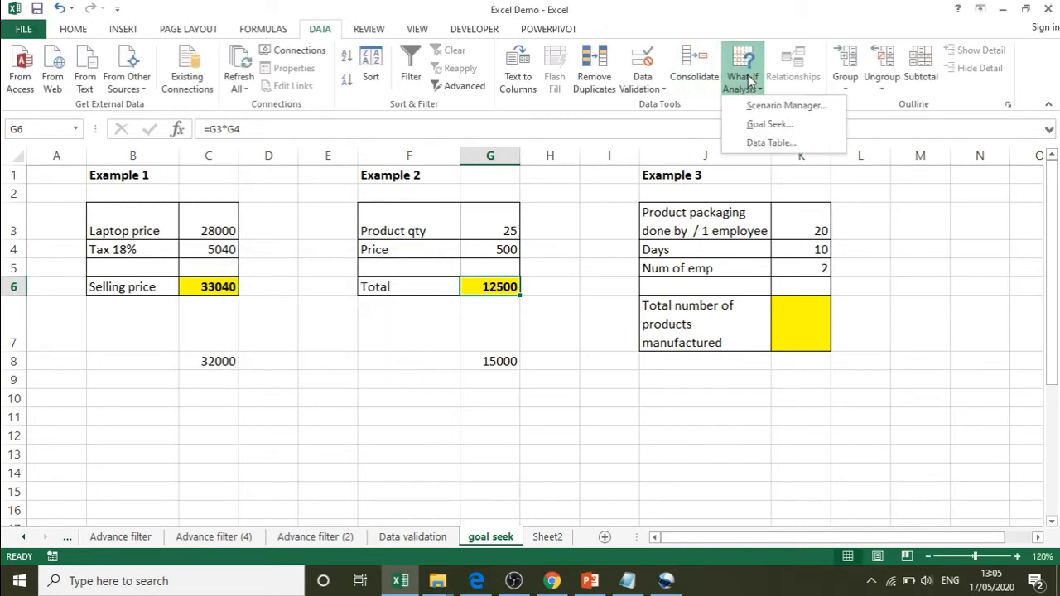
click(753, 128)
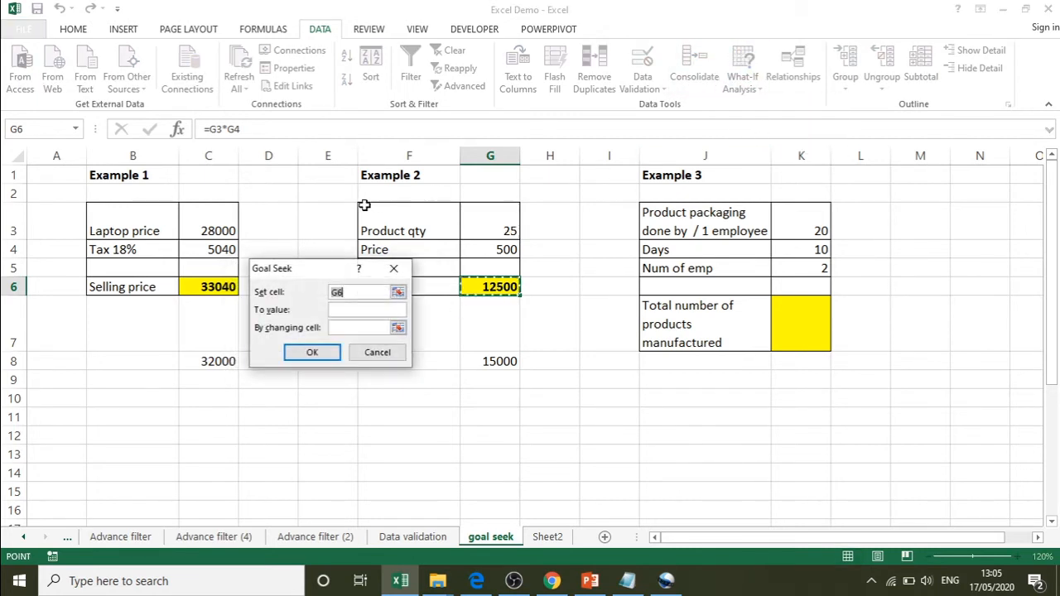
click(367, 308)
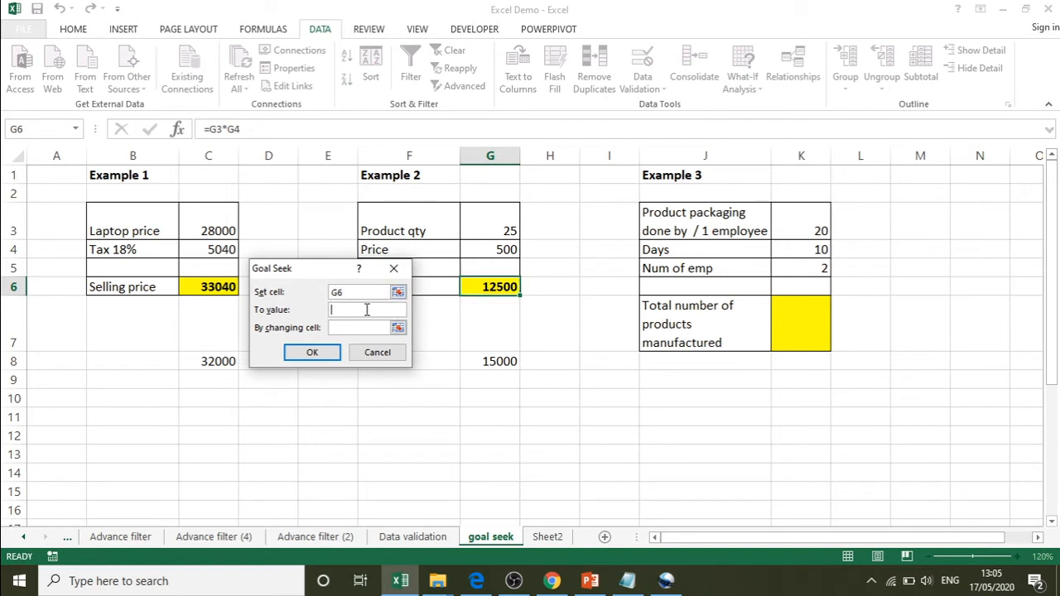
text(15000)
click(364, 330)
click(490, 249)
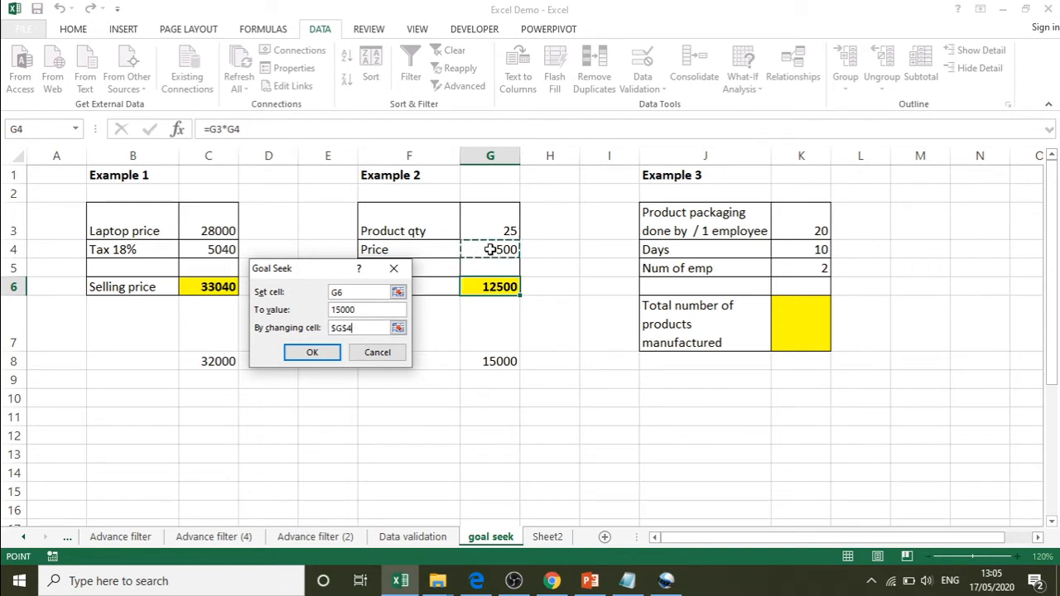
click(318, 355)
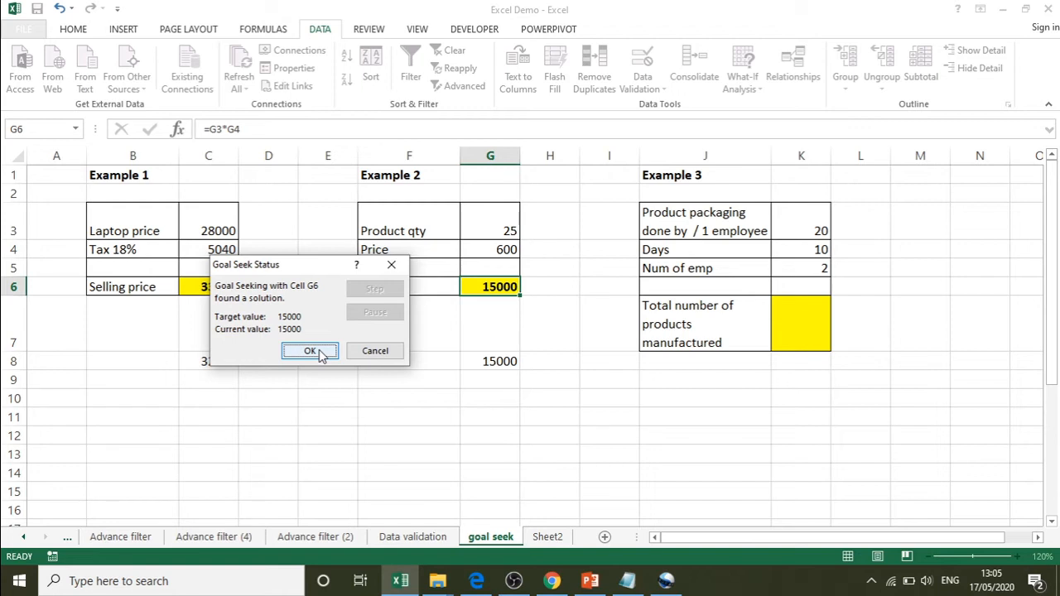
click(310, 351)
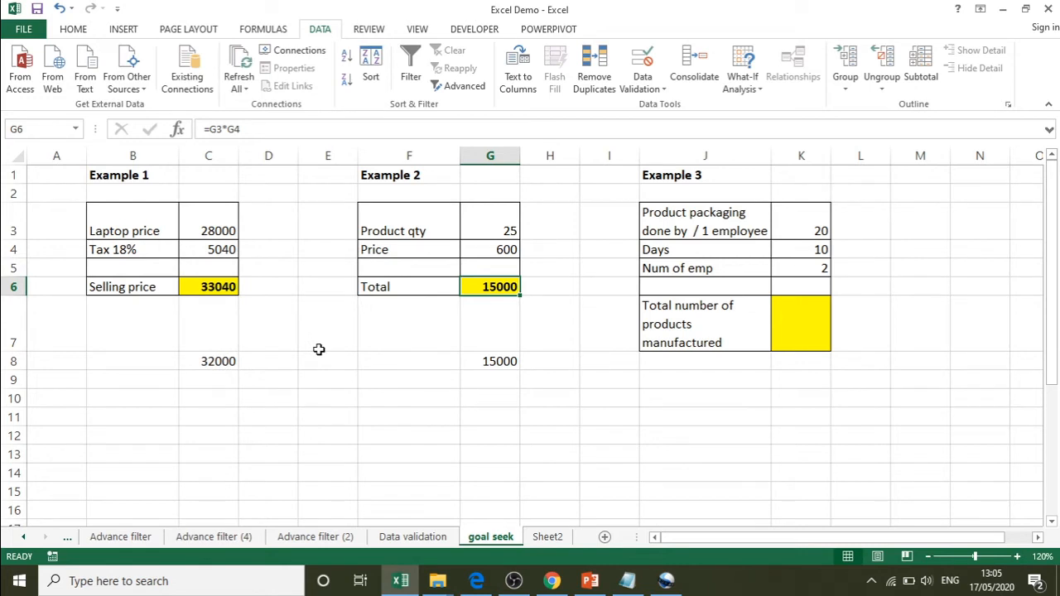
Step: Switch to Notepad to review the note on how many variable inputs Goal Seek supports, and return to Excel
key(alt+Tab)
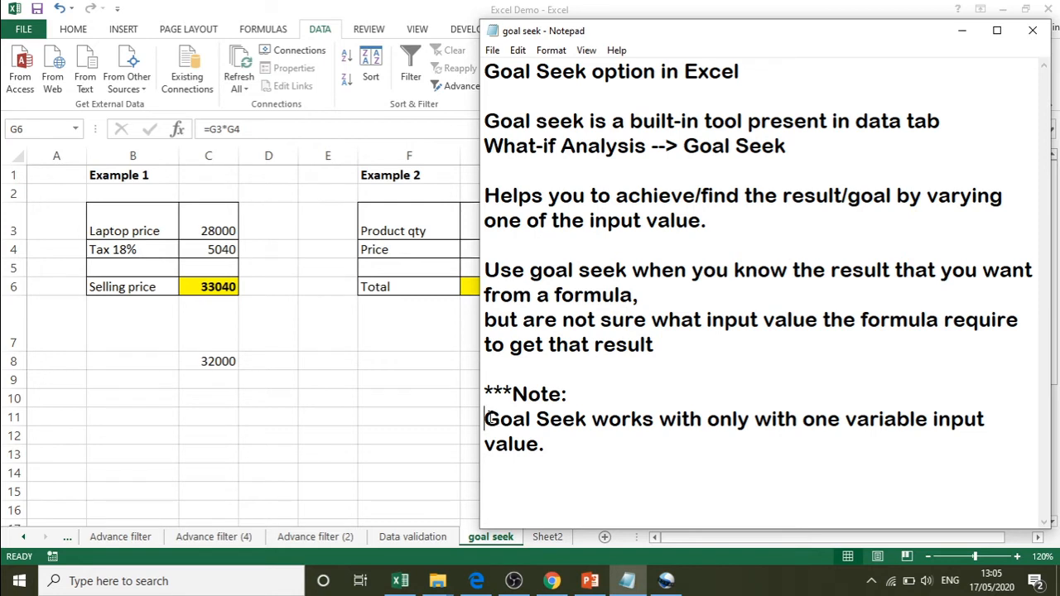
drag(488, 419, 733, 480)
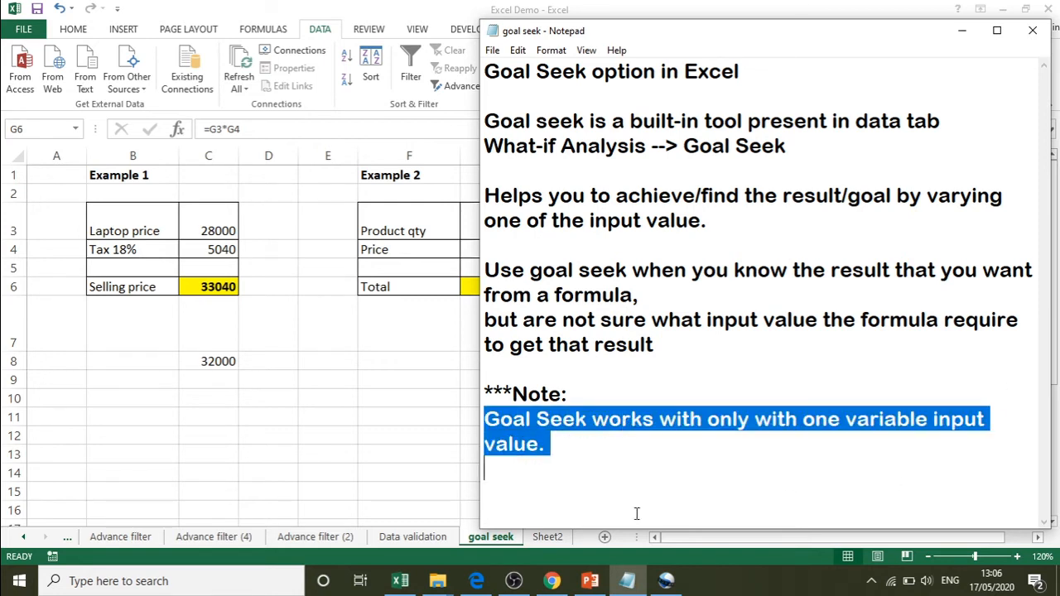
click(627, 485)
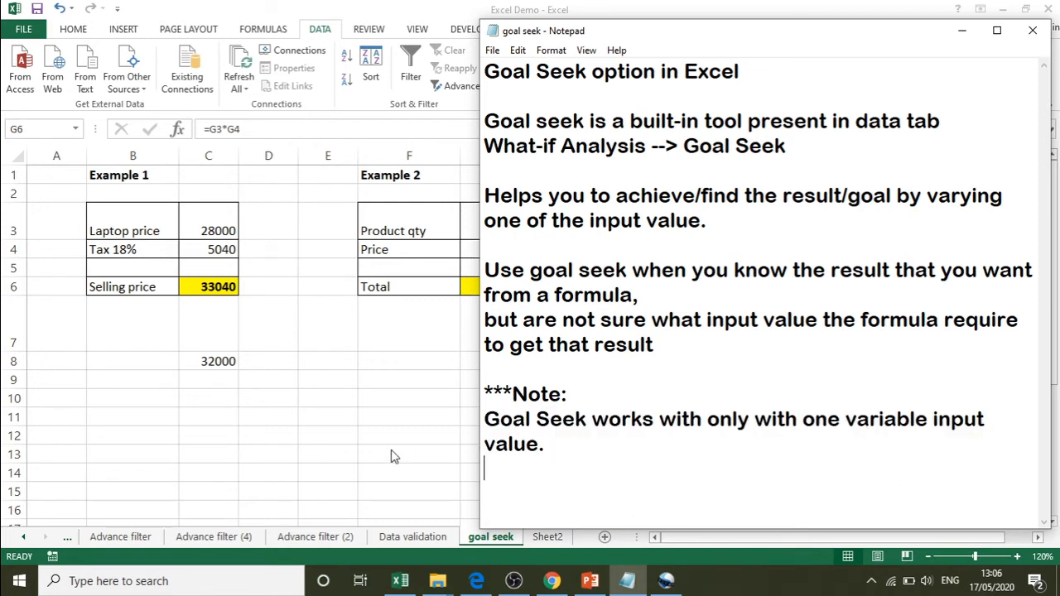
key(alt+Tab)
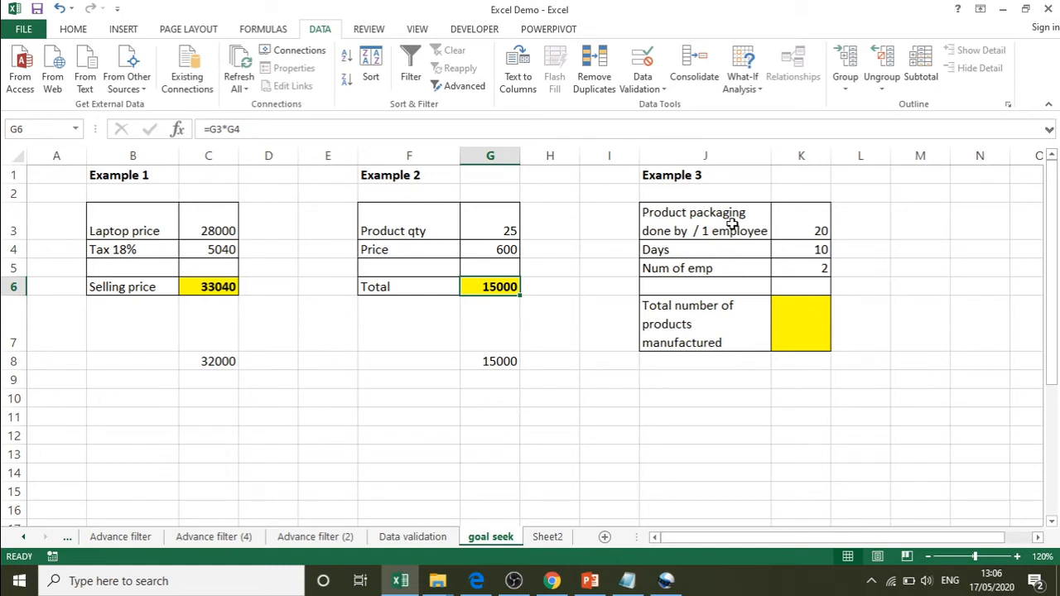
Step: Calculate Example 3's total number of products manufactured in K7 with the formula =K5*K3*K4, multiplying employees, packaging per employee and days
click(800, 217)
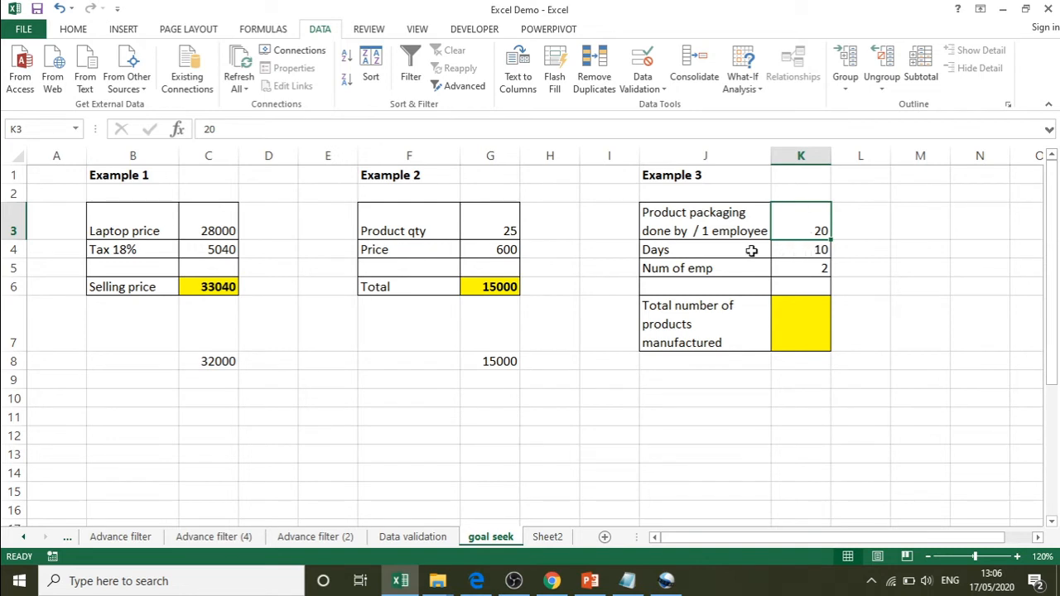
click(805, 252)
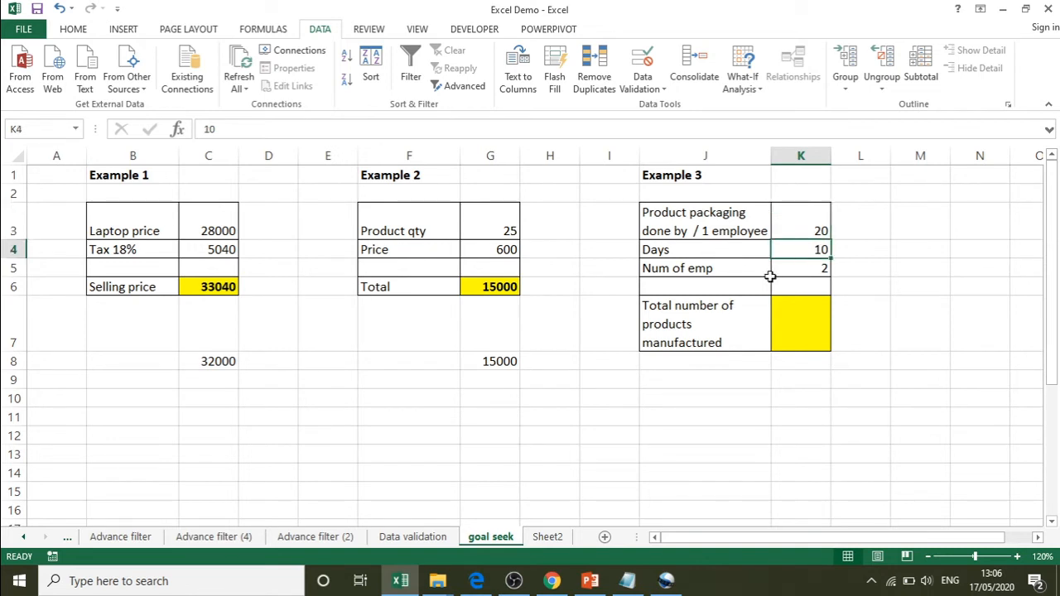
click(801, 276)
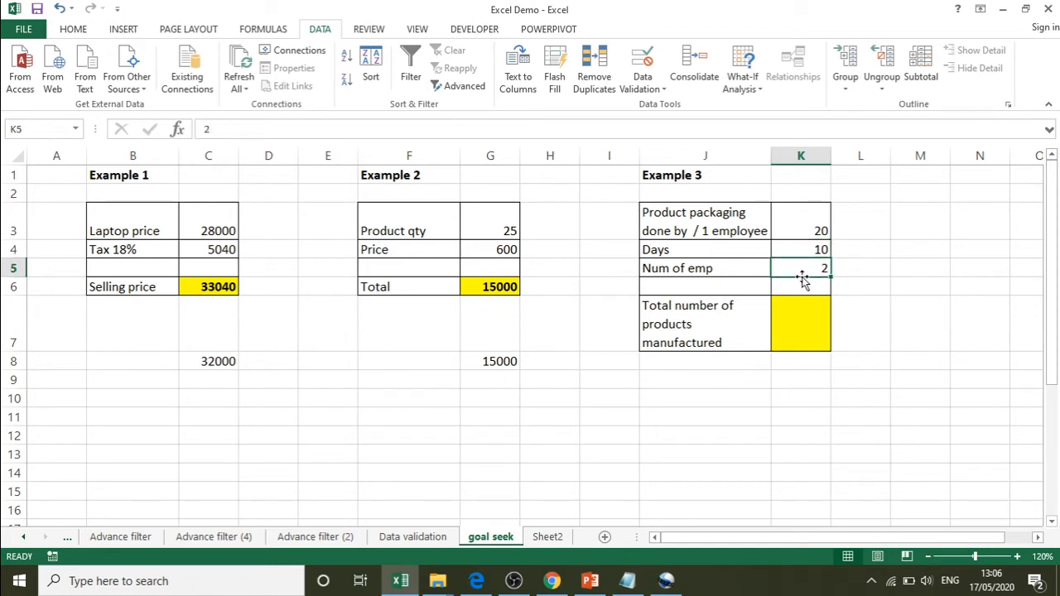
click(789, 326)
text(=)
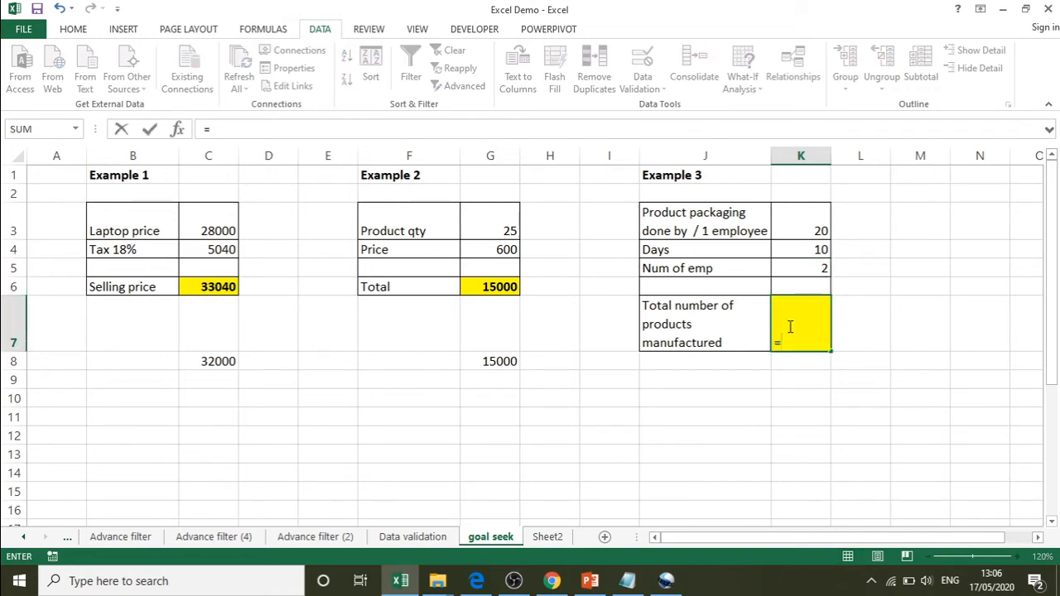
key(Up)
key(Up)
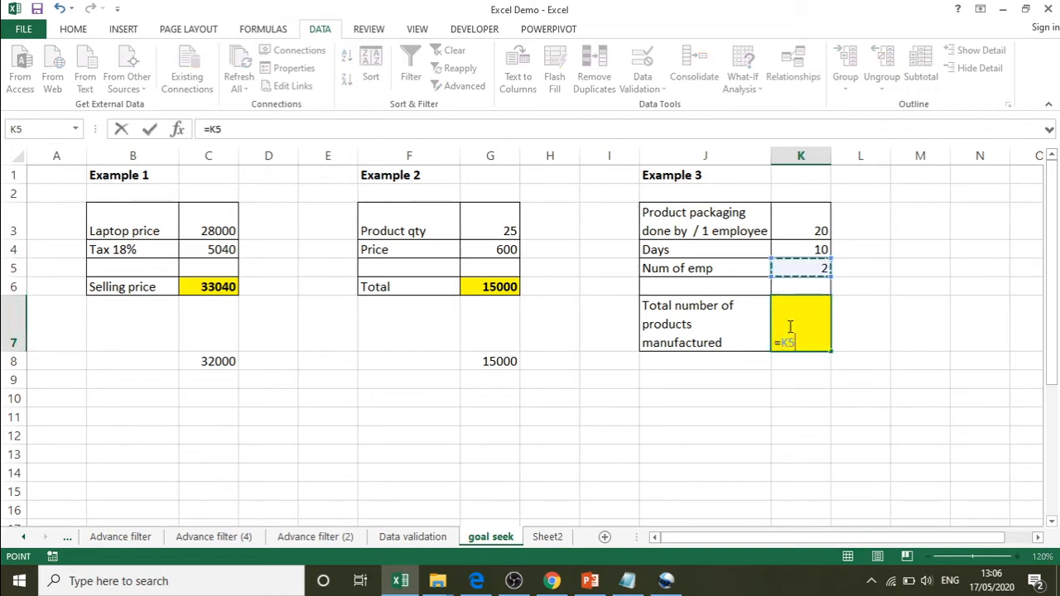
text(*)
key(Up)
key(Up)
key(Up)
key(Up)
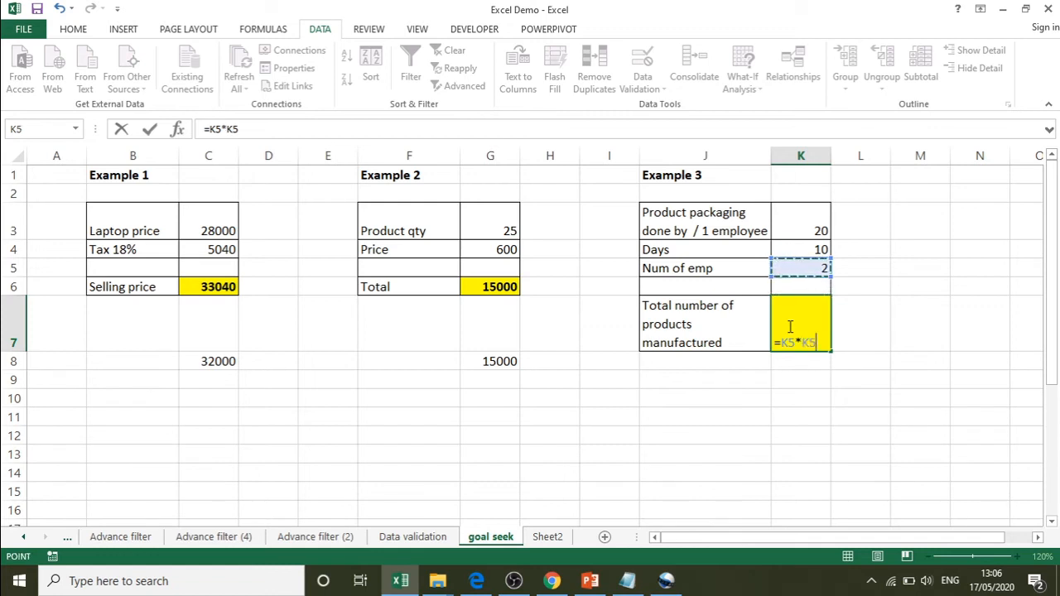
text(*)
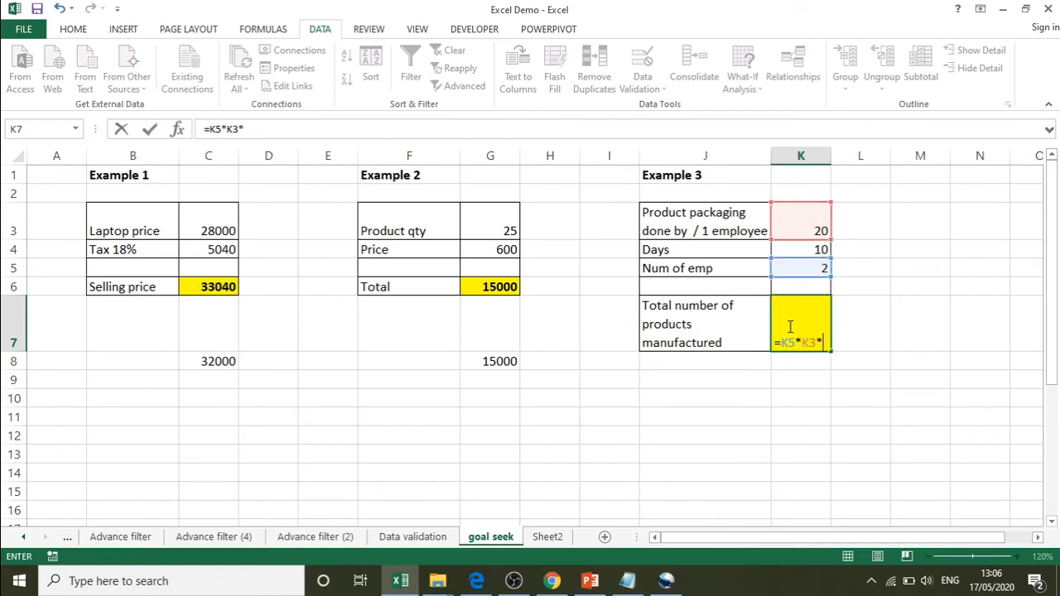
key(Up)
key(Up)
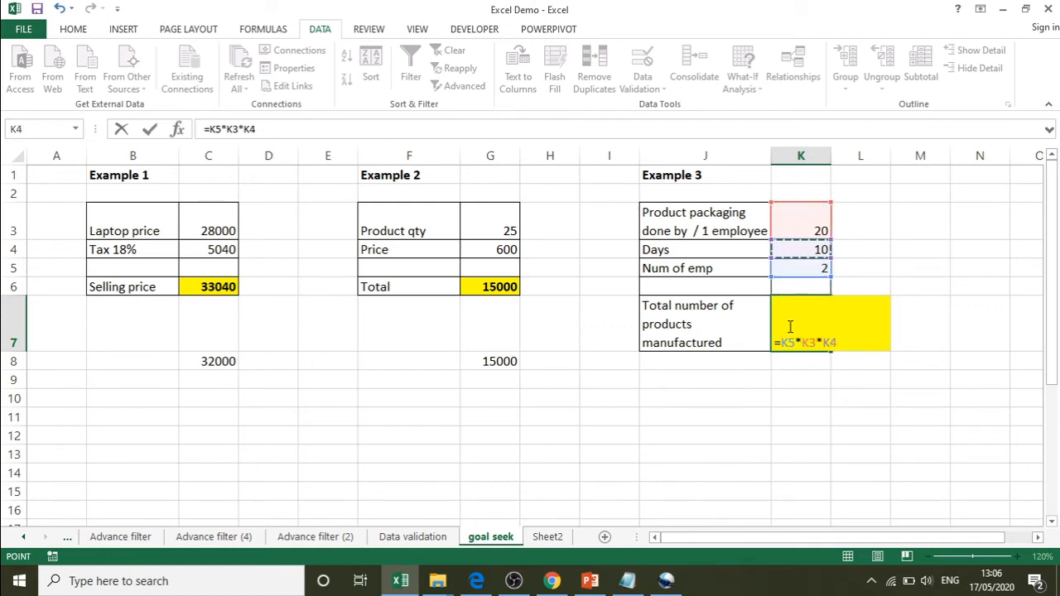
key(Return)
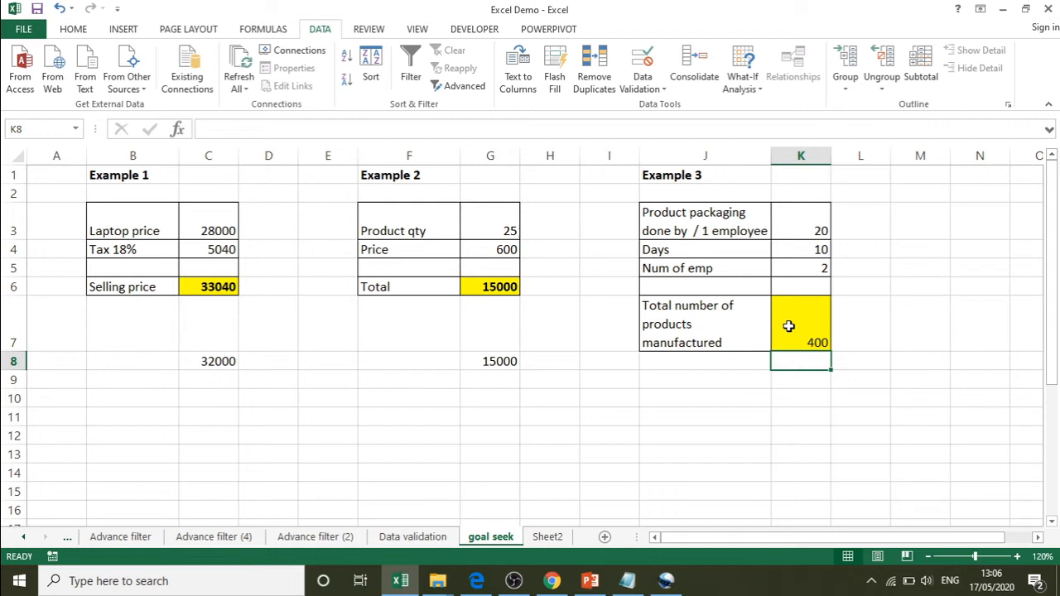
Step: Enter the target quantity 600 in K10, below Example 3's table
click(788, 326)
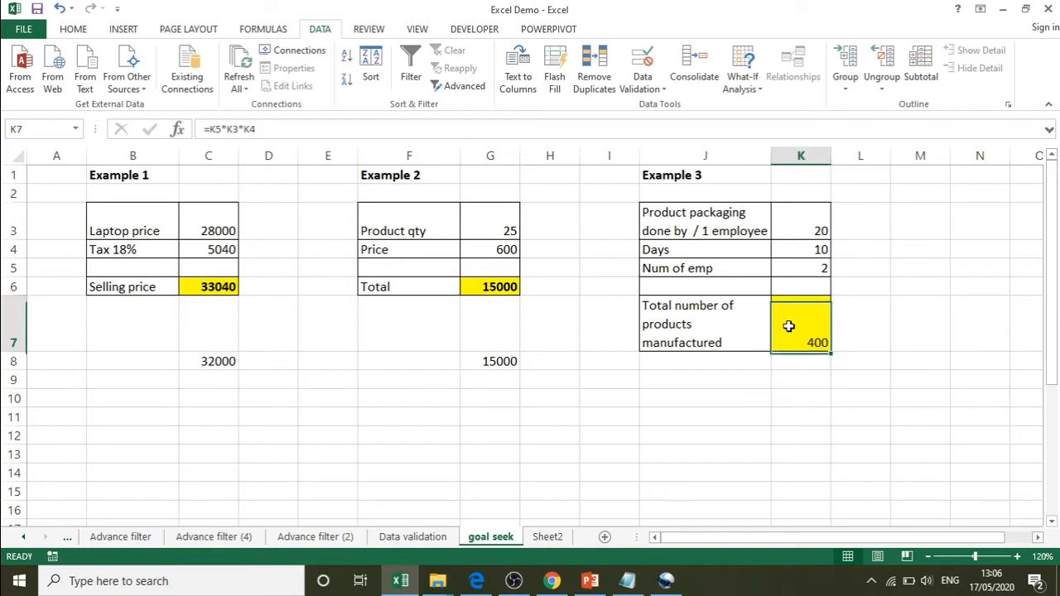
click(803, 400)
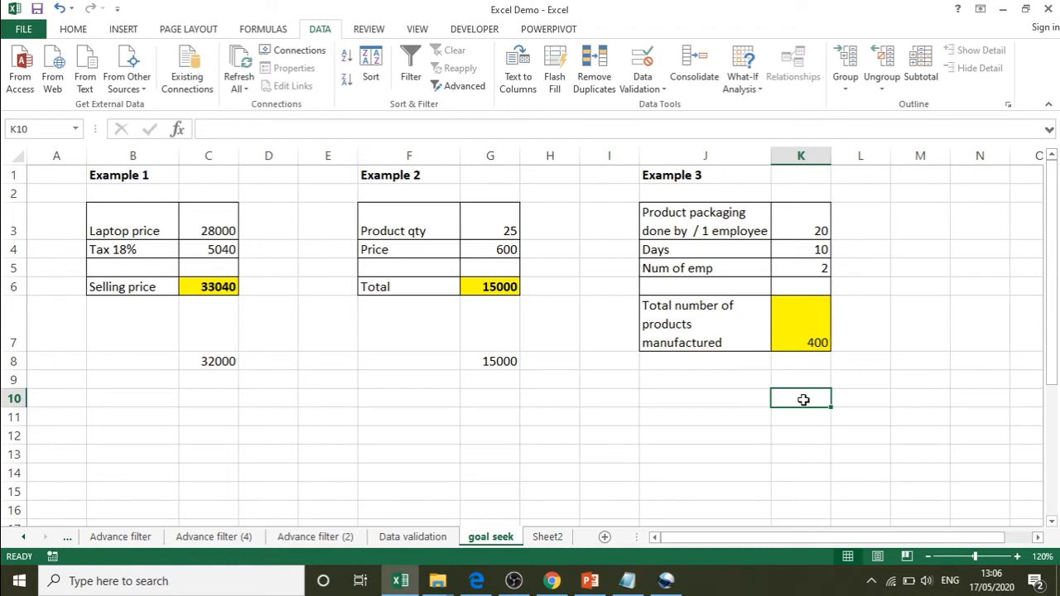
text(600)
key(Return)
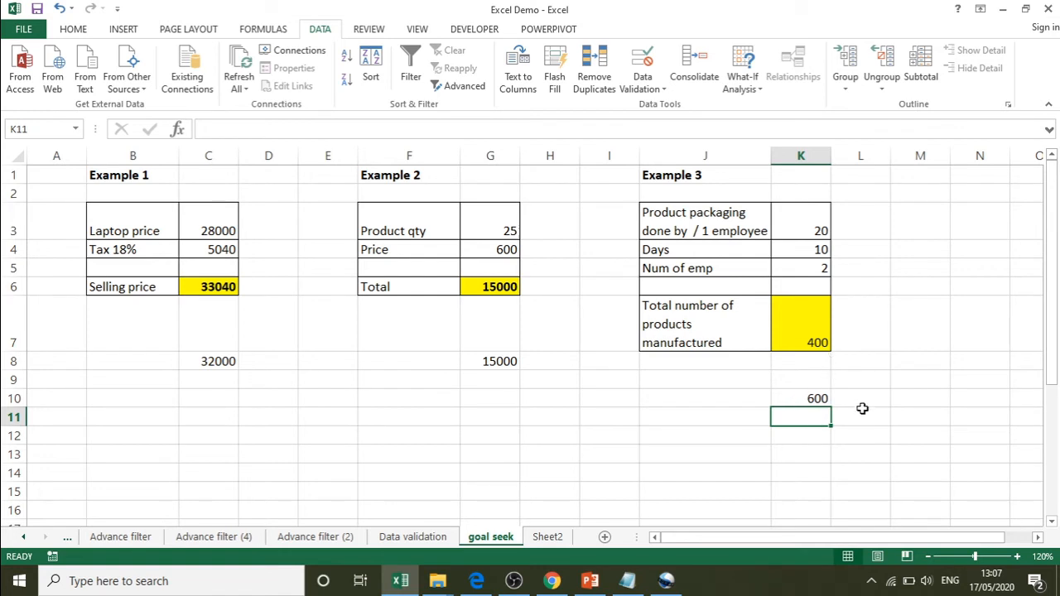
Step: Try Goal Seek to bring the total in K7 to 600 by changing the days in K4, and discard the solution
click(812, 336)
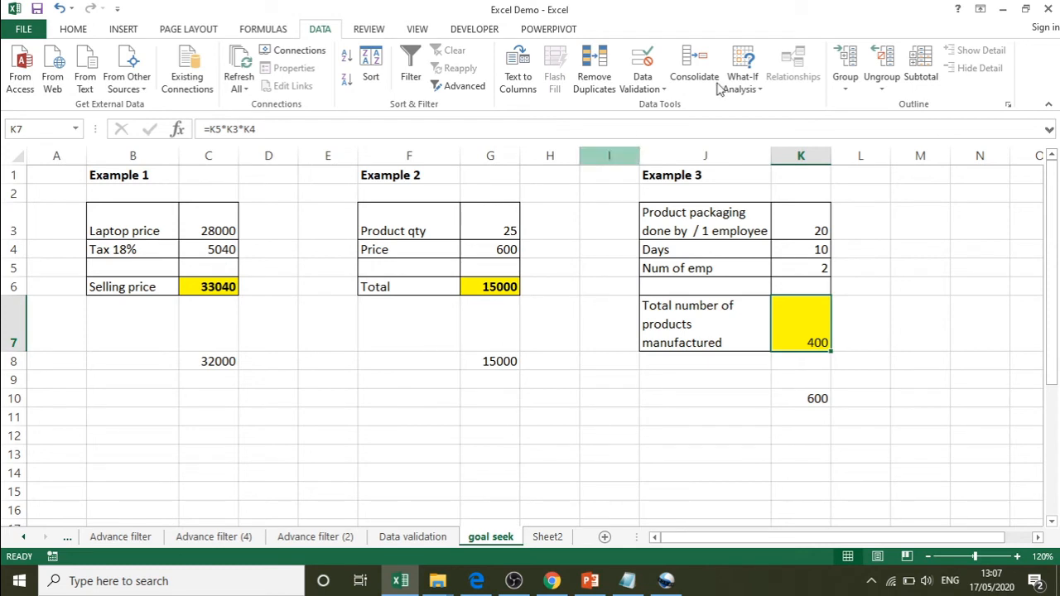
click(752, 88)
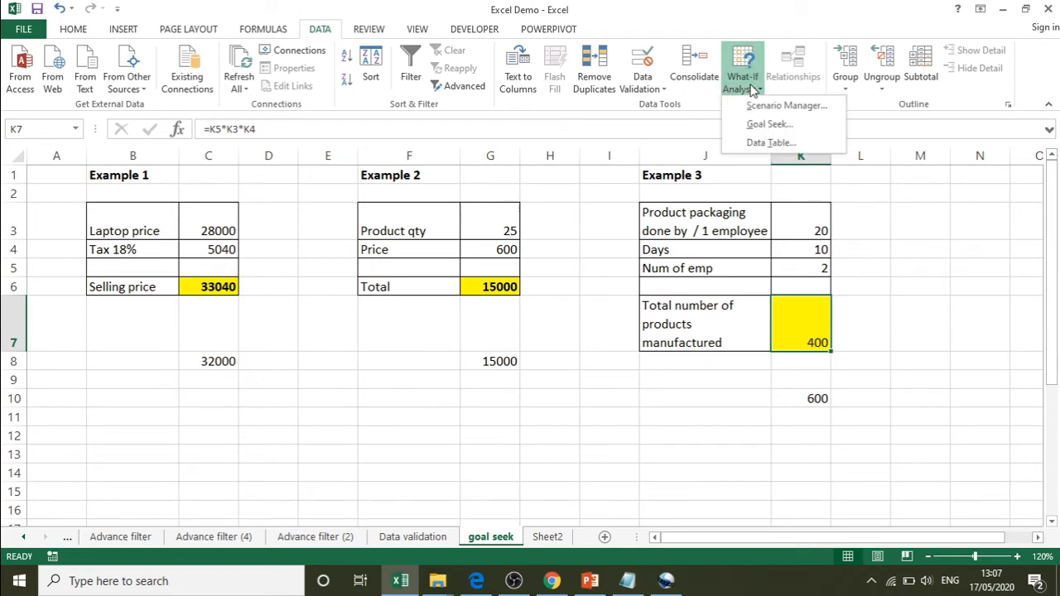
click(759, 124)
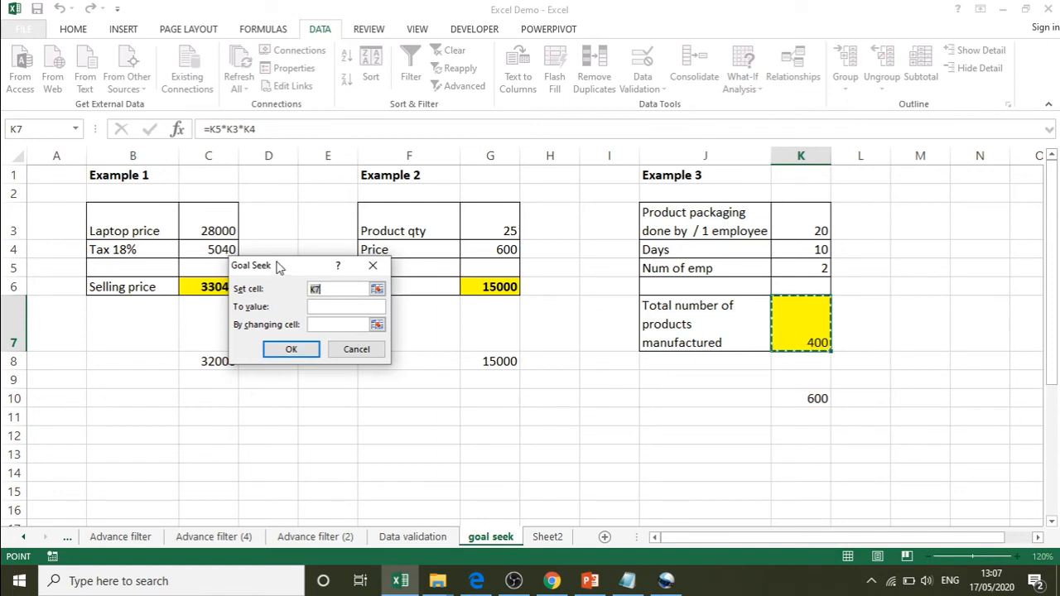
drag(278, 267, 555, 260)
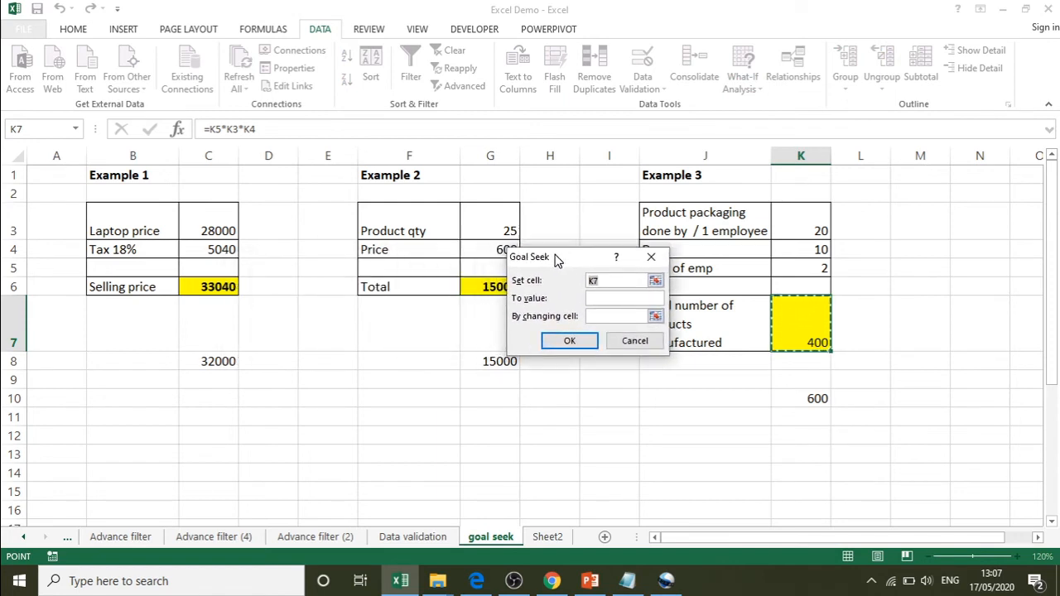
click(613, 298)
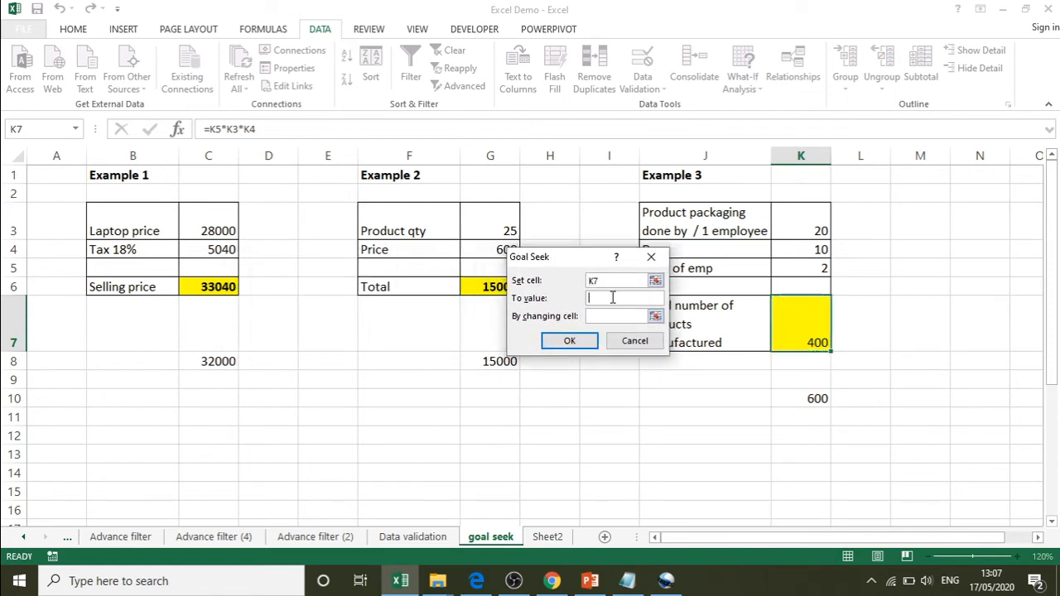
text(600)
click(606, 316)
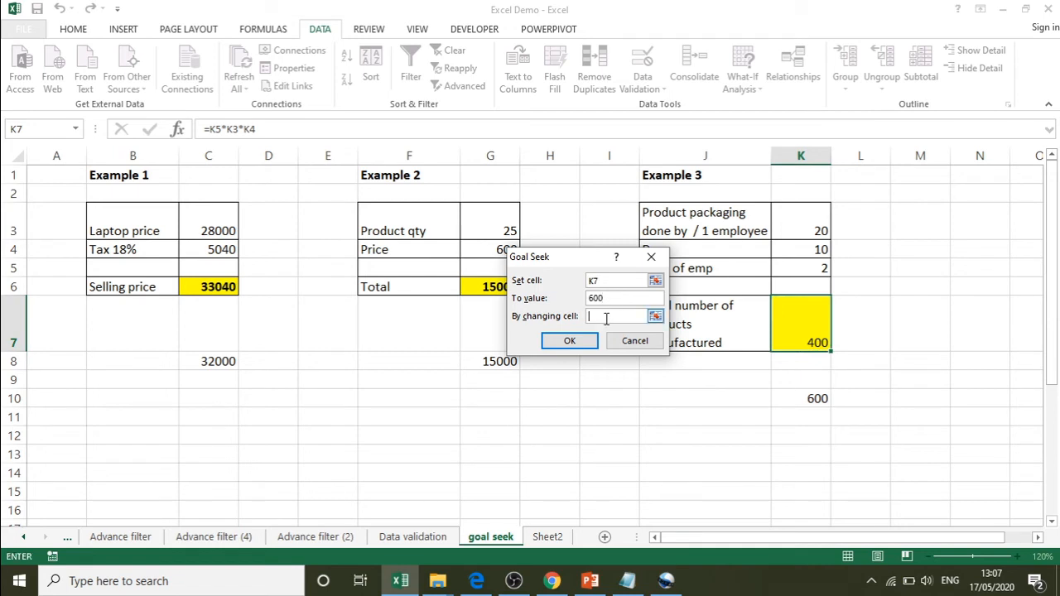
click(797, 247)
click(578, 343)
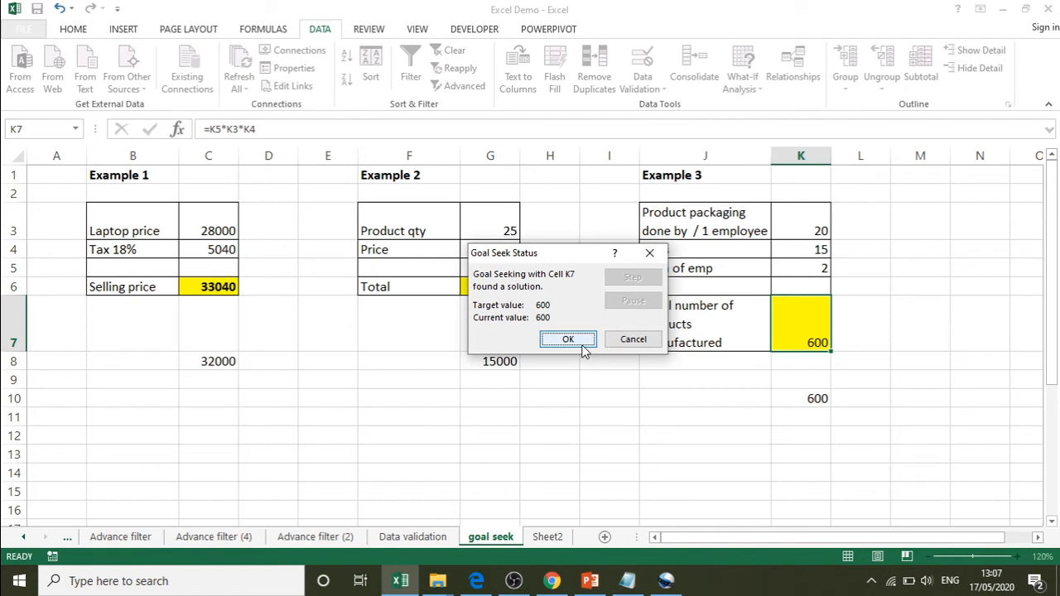
click(631, 340)
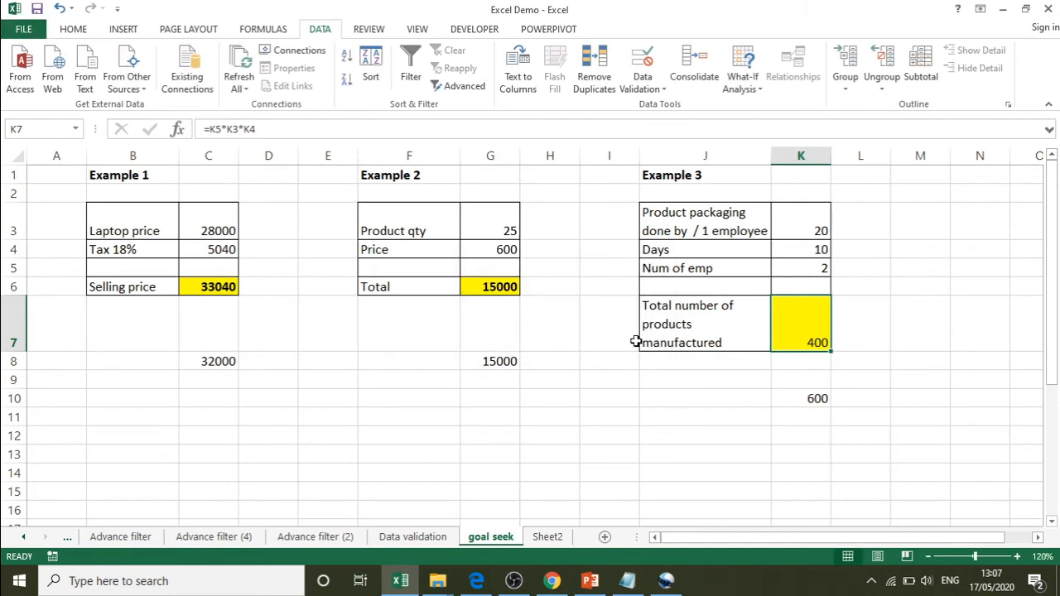
Step: Try Goal Seek to bring the total in K7 to 600 by changing the number of employees in K5, and discard the solution
click(754, 79)
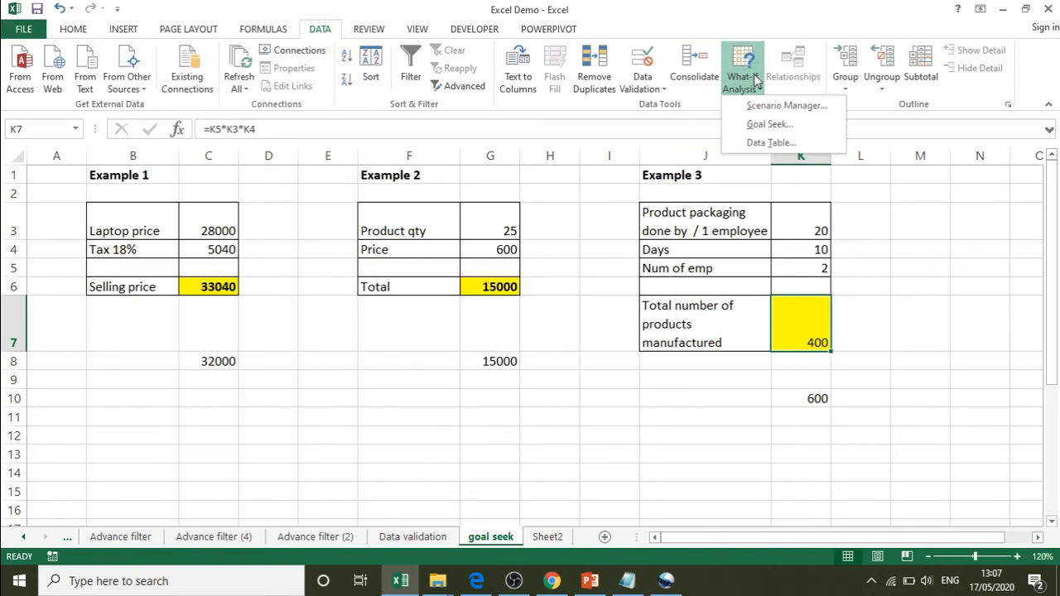
click(756, 126)
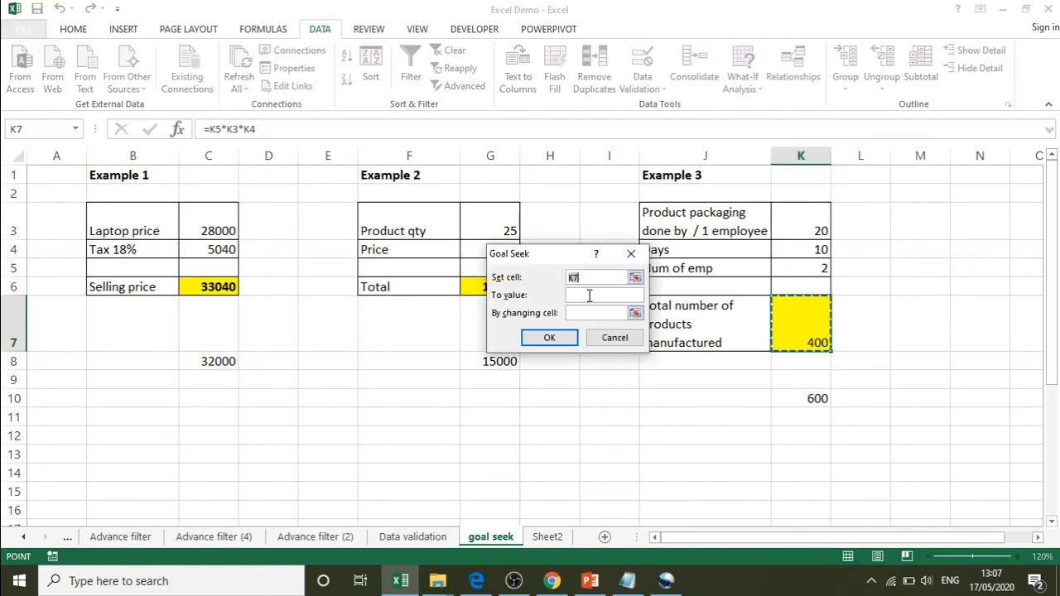
click(589, 296)
text(600)
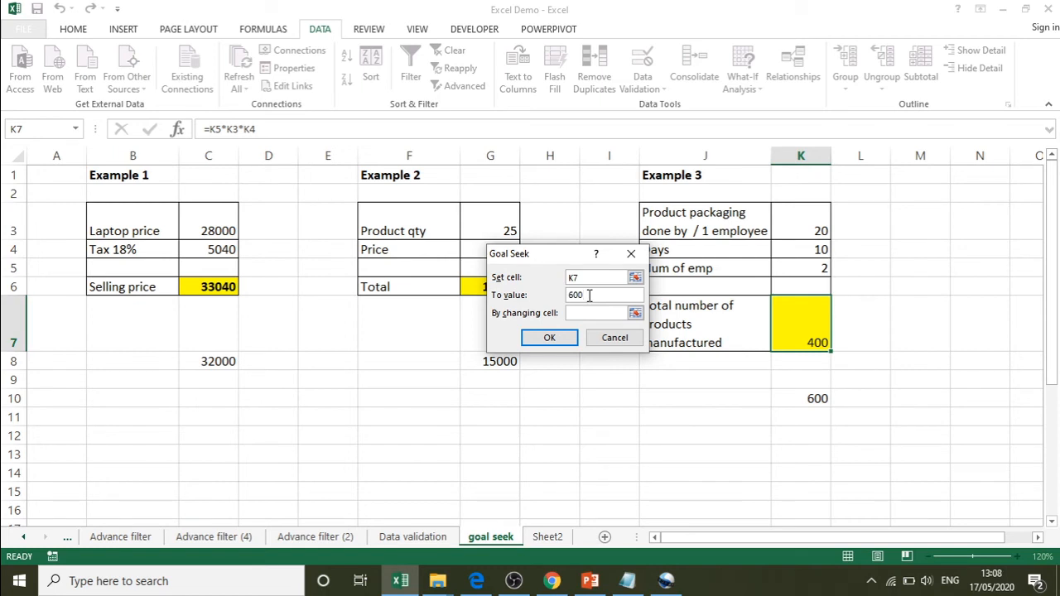
click(589, 312)
click(796, 269)
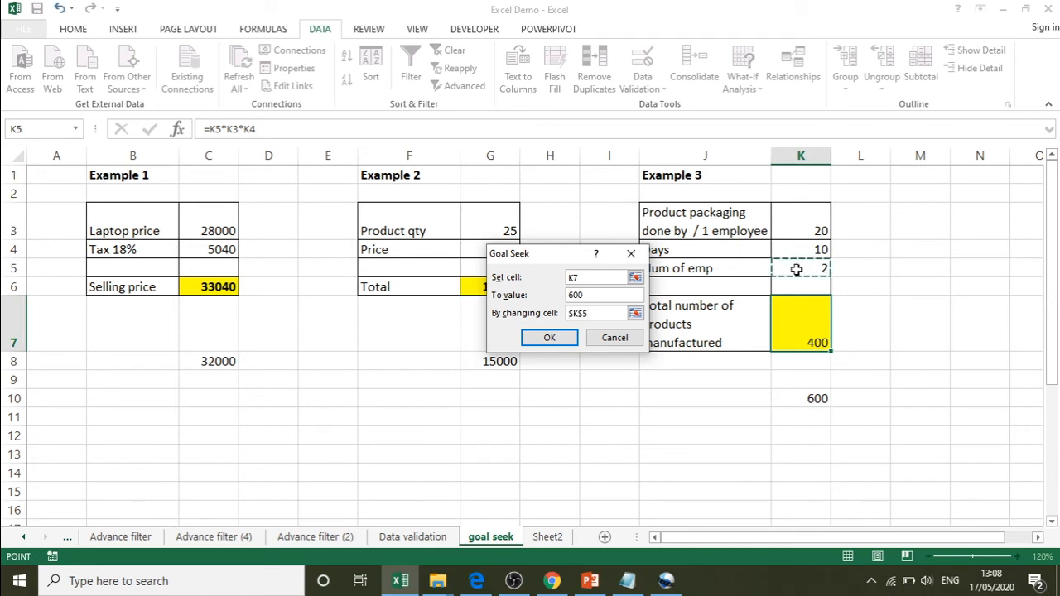
click(547, 340)
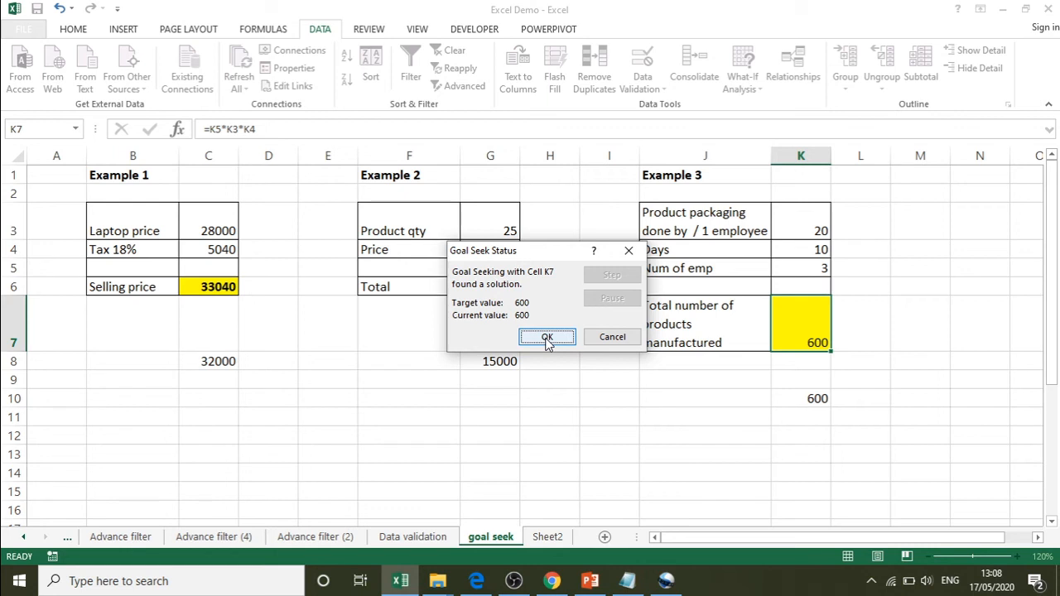
click(611, 338)
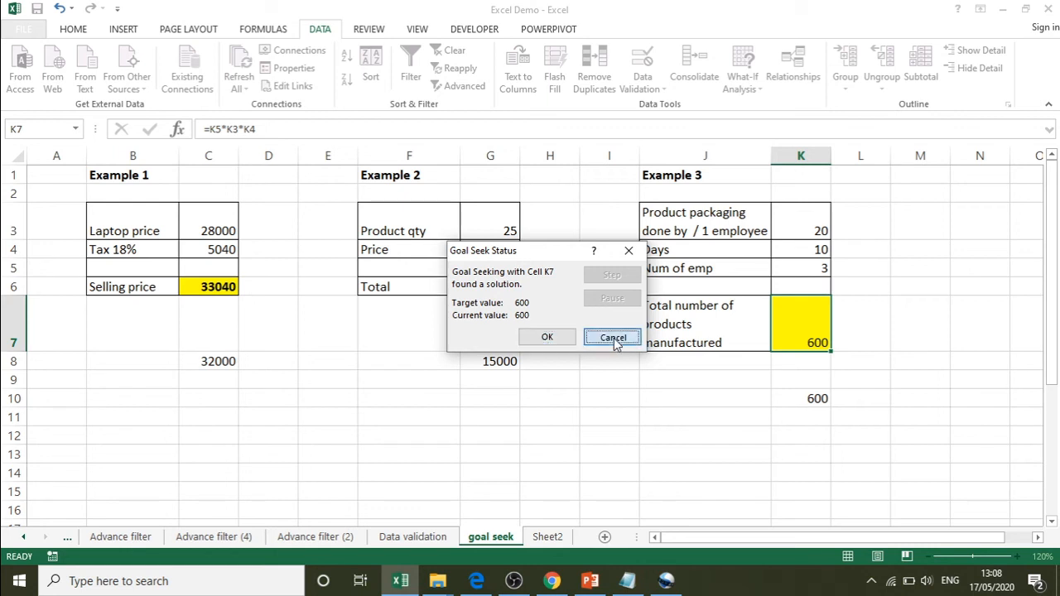
Step: Run Goal Seek to bring the total in K7 to 600 by changing the packaging per employee in K3, and keep the solution
click(742, 78)
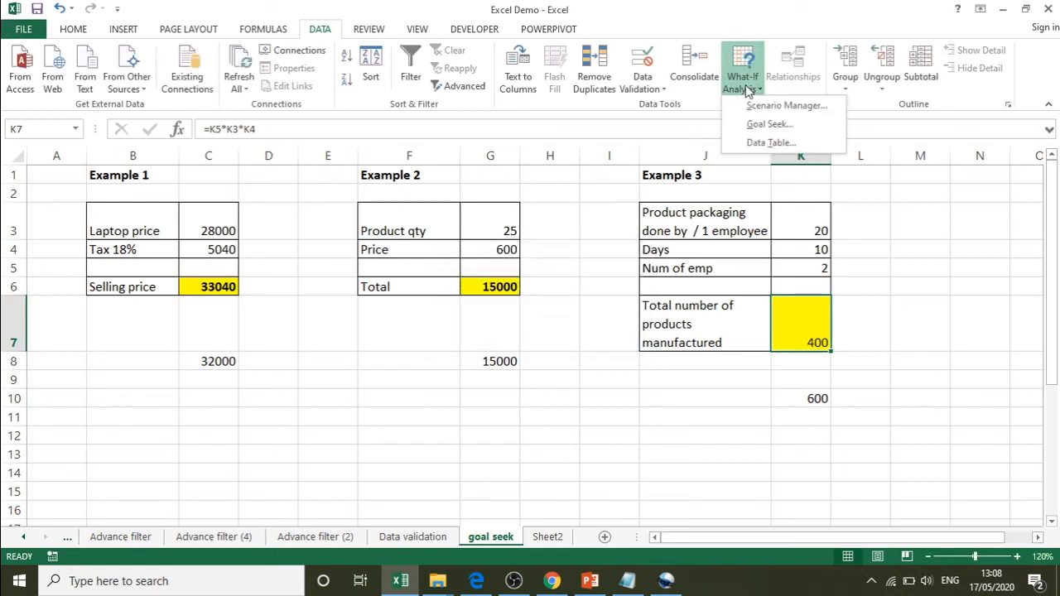
click(757, 126)
click(571, 297)
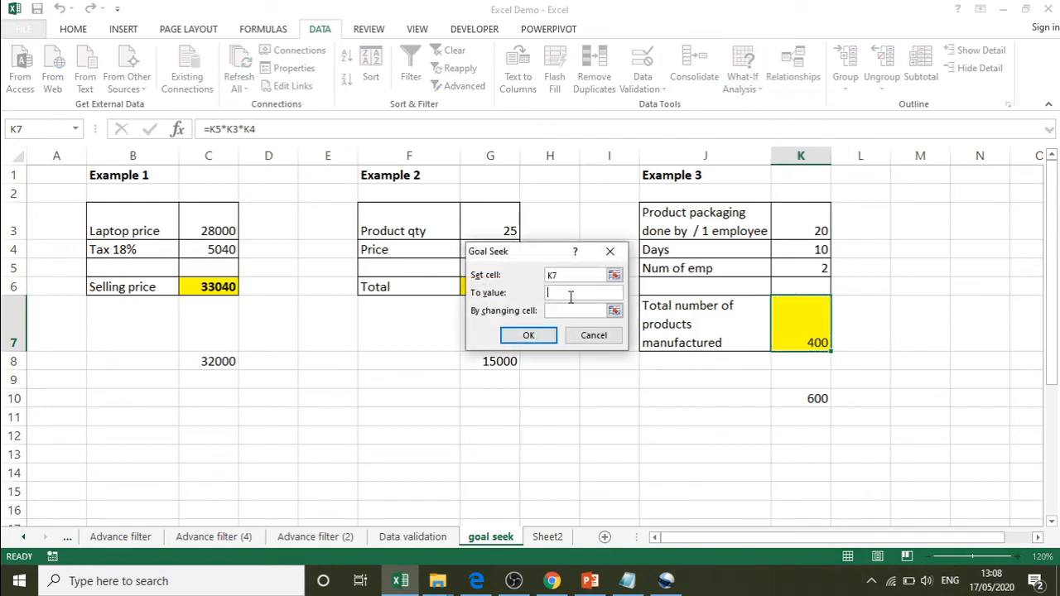
text(600)
click(570, 310)
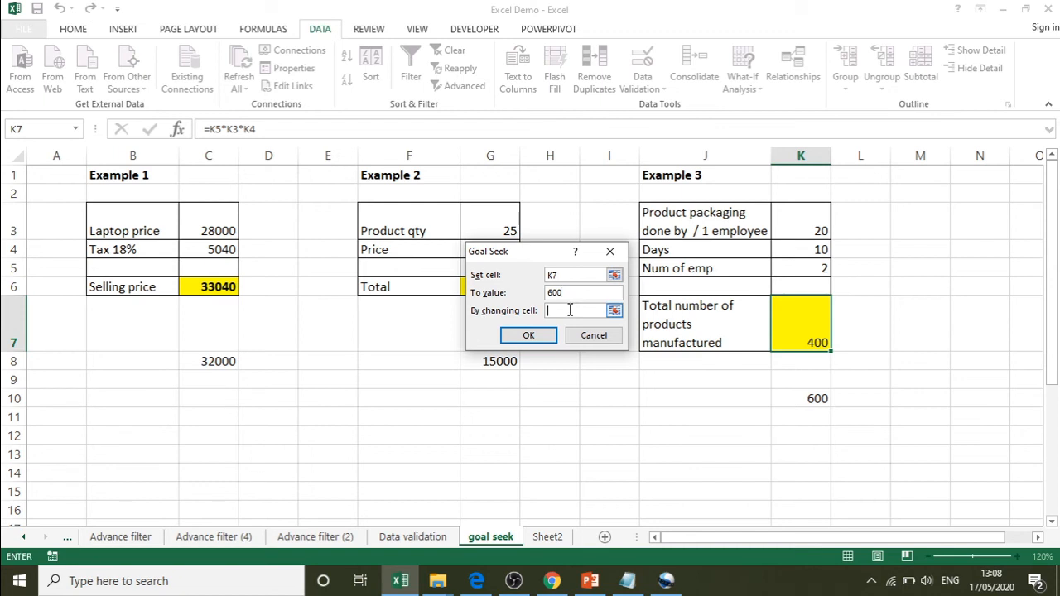
click(802, 221)
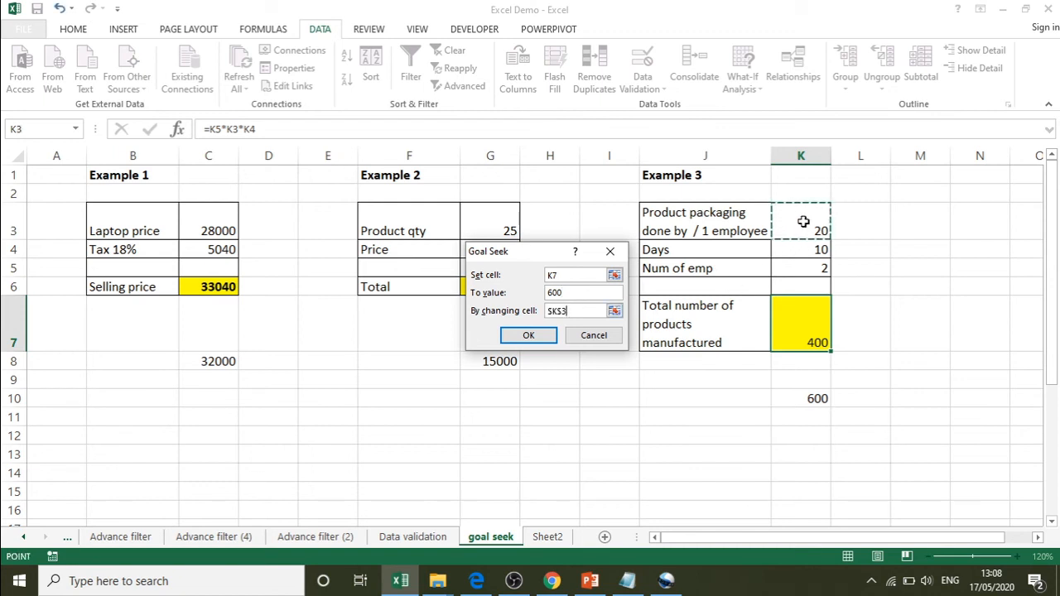
click(530, 335)
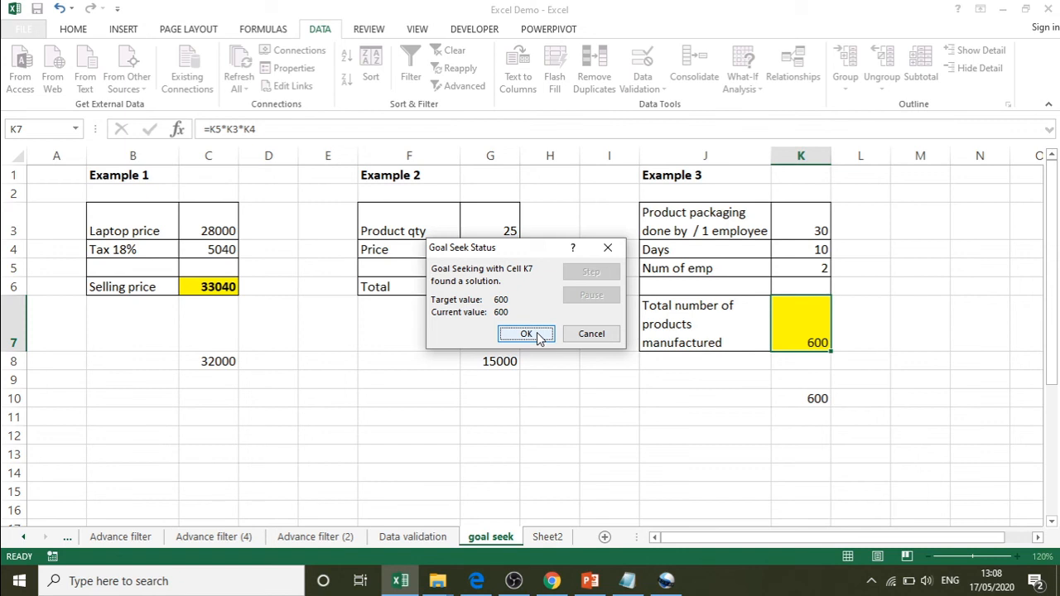
click(527, 334)
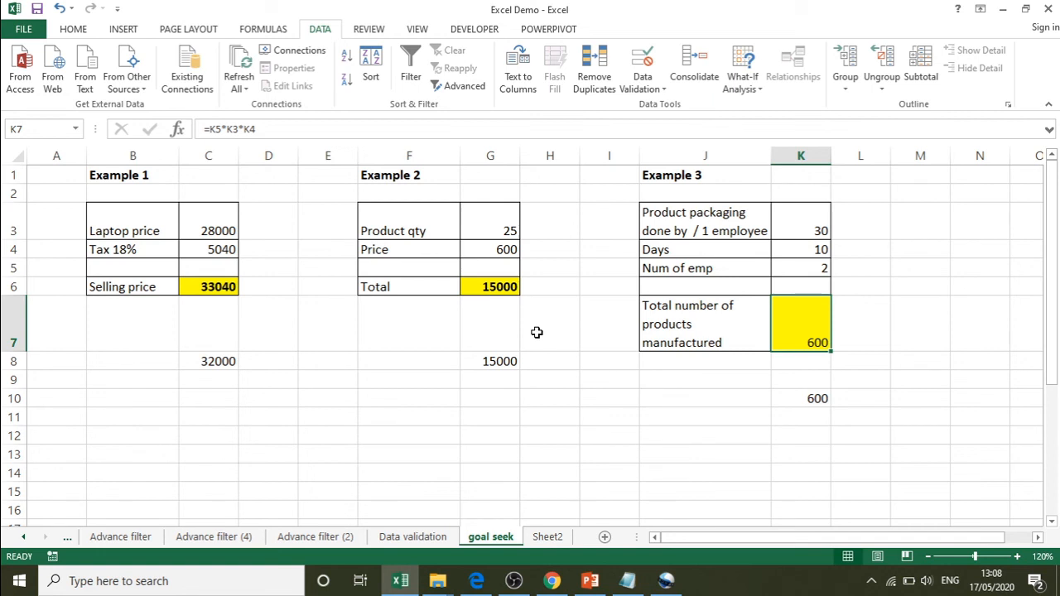
Step: Switch to the Notepad notes to review when to use Goal Seek and its input limitation
click(627, 581)
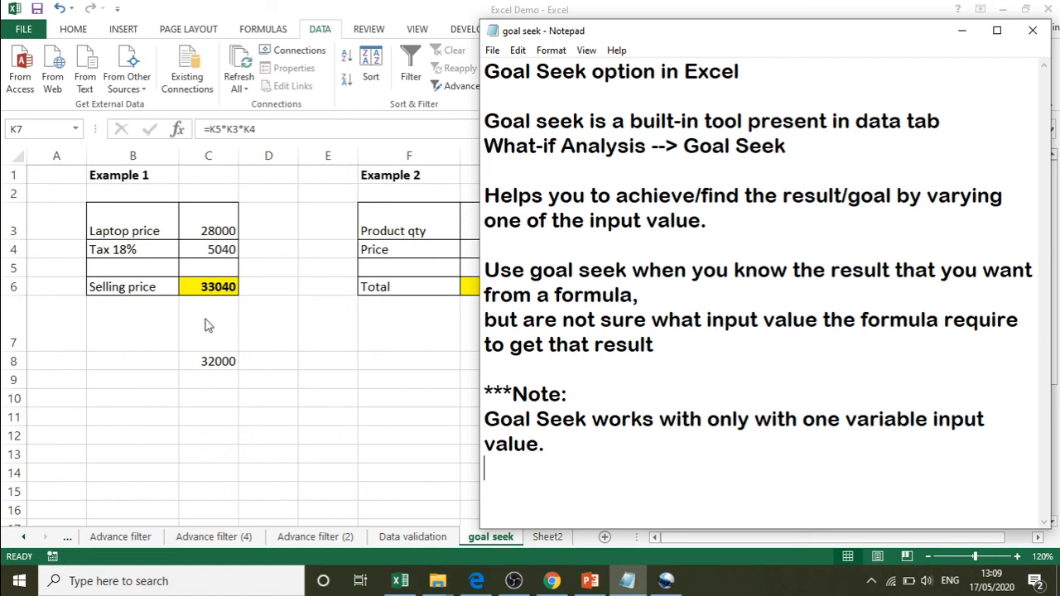
click(654, 368)
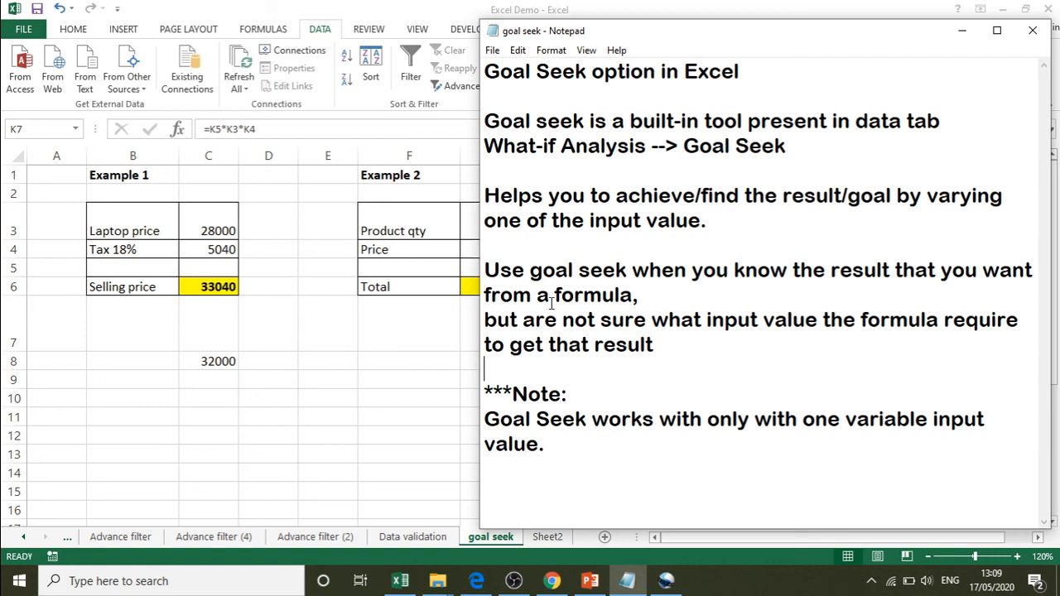